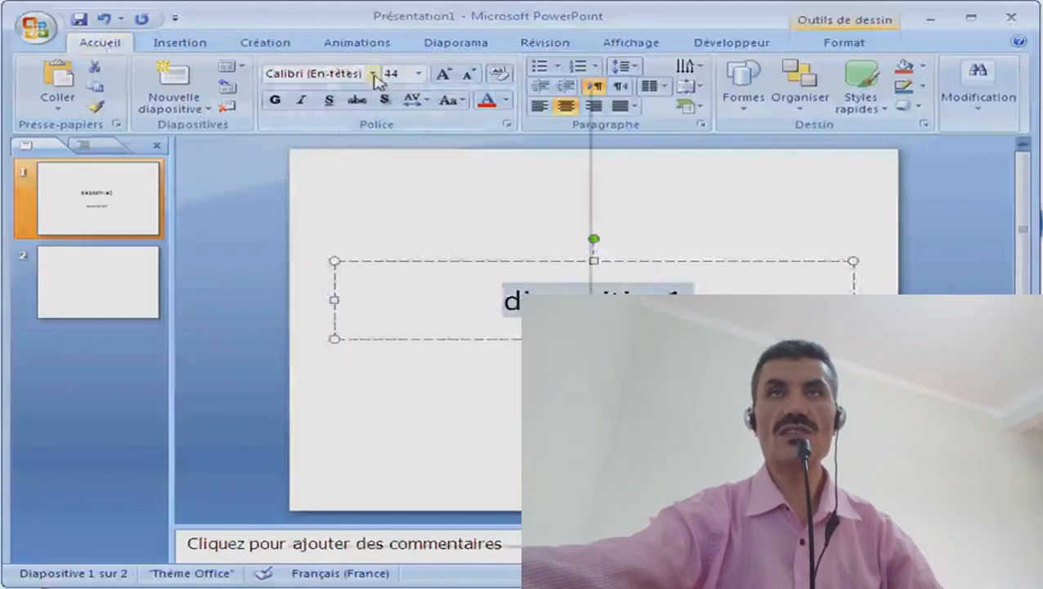
Set the selected slide 1 title text to the Arial font at size 36
{"action": "left_click", "coordinate": [373, 74]}
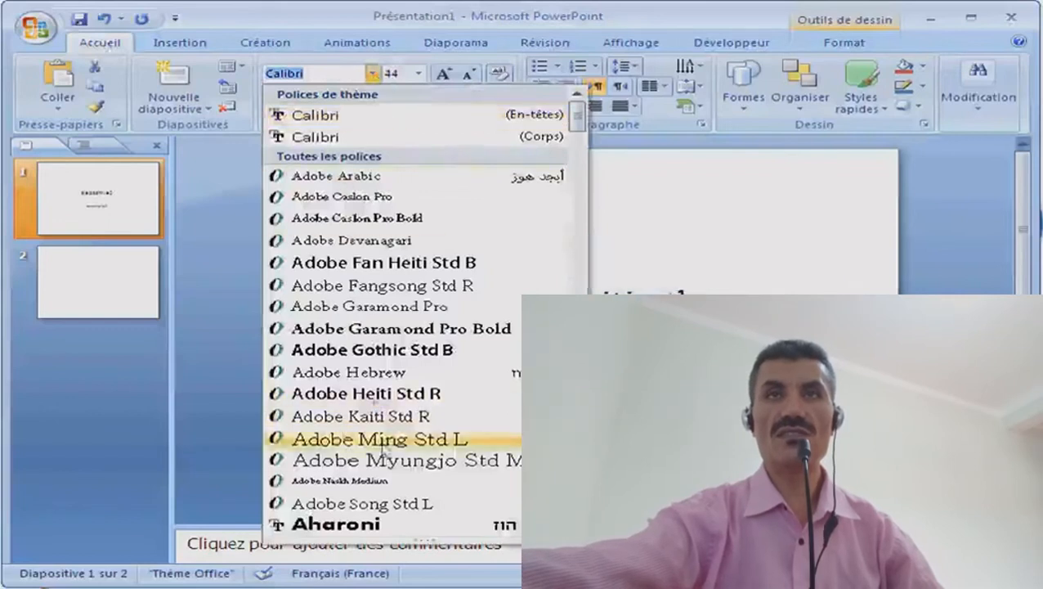
{"action": "scroll", "coordinate": [348, 372], "scroll_direction": "down", "scroll_amount": 4}
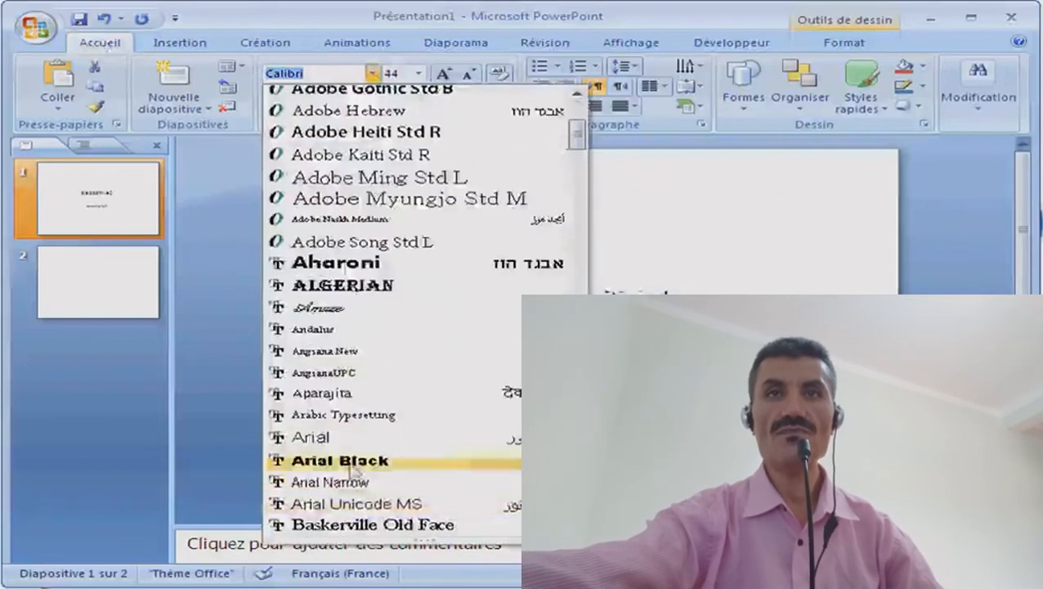
{"action": "left_click", "coordinate": [342, 441]}
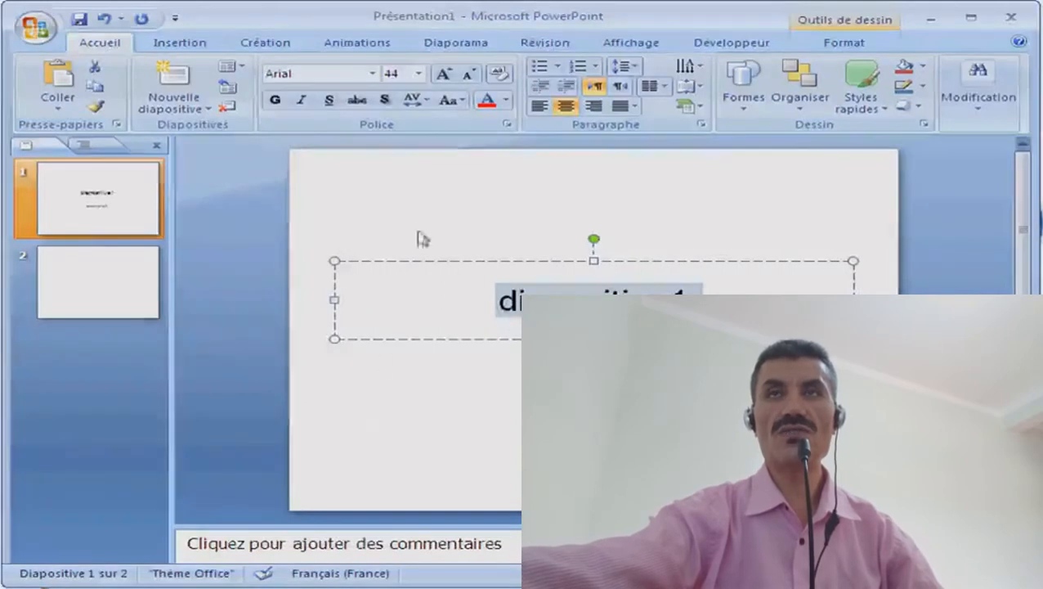
{"action": "left_click", "coordinate": [418, 74]}
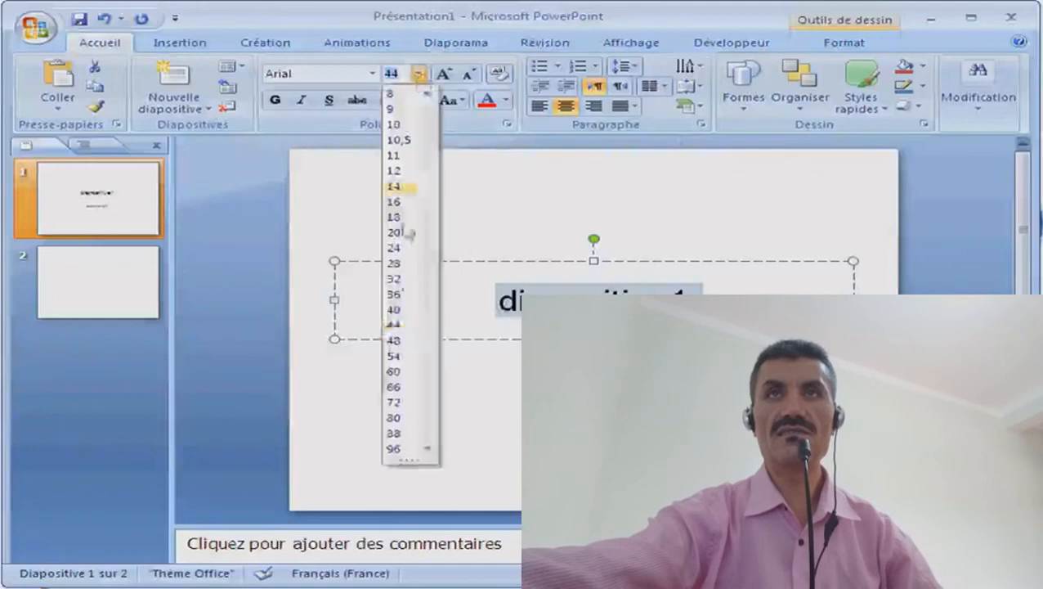
{"action": "left_click", "coordinate": [395, 295]}
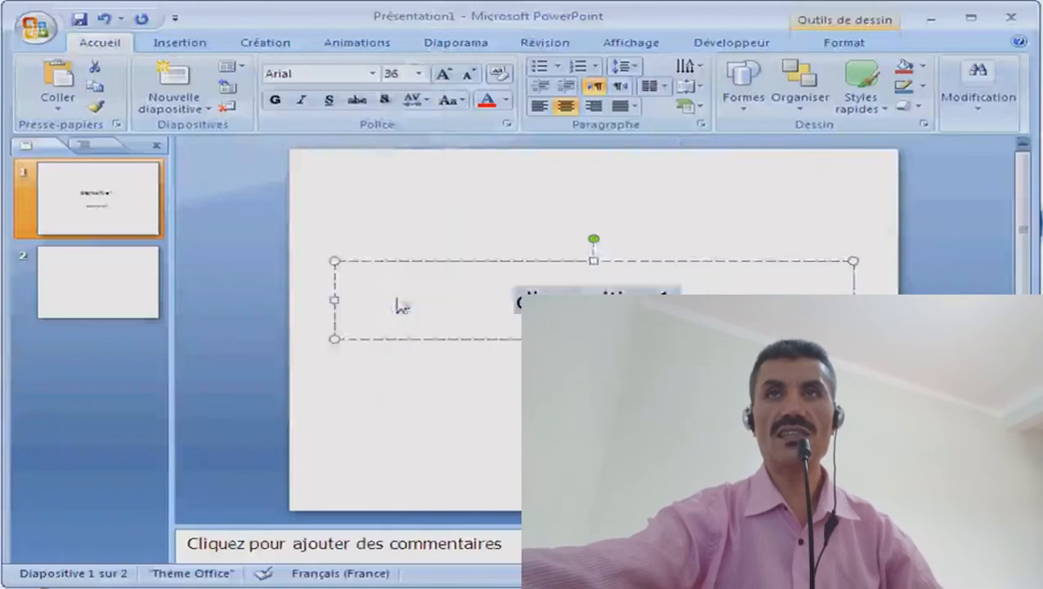
Resize the title text up to 48 and down to 32, and clear all of its formatting
{"action": "left_click", "coordinate": [444, 75]}
{"action": "left_click", "coordinate": [443, 76]}
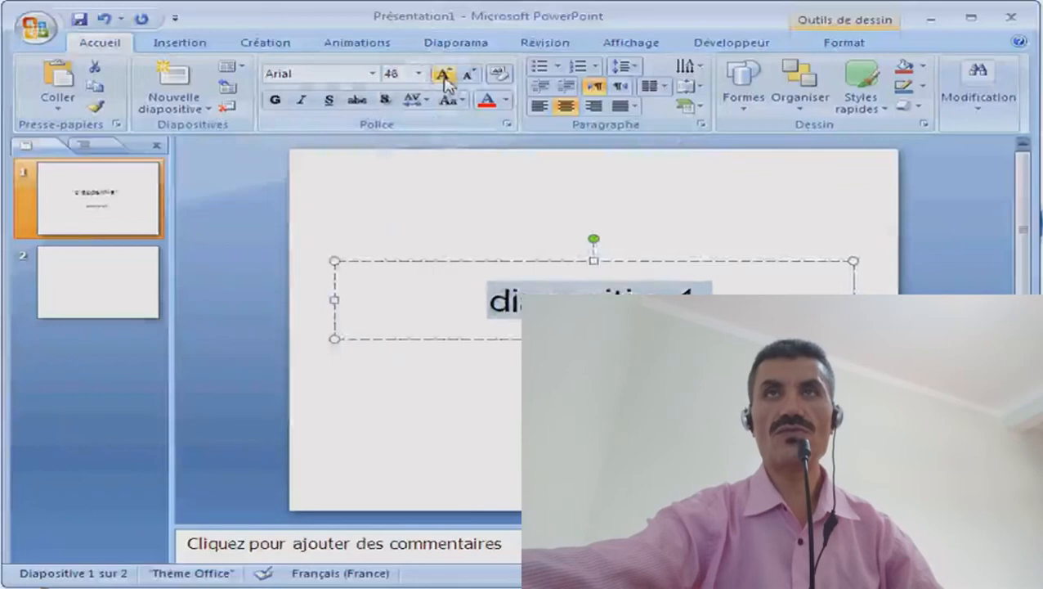
{"action": "left_click", "coordinate": [469, 75]}
{"action": "left_click", "coordinate": [469, 76]}
{"action": "left_click", "coordinate": [468, 75]}
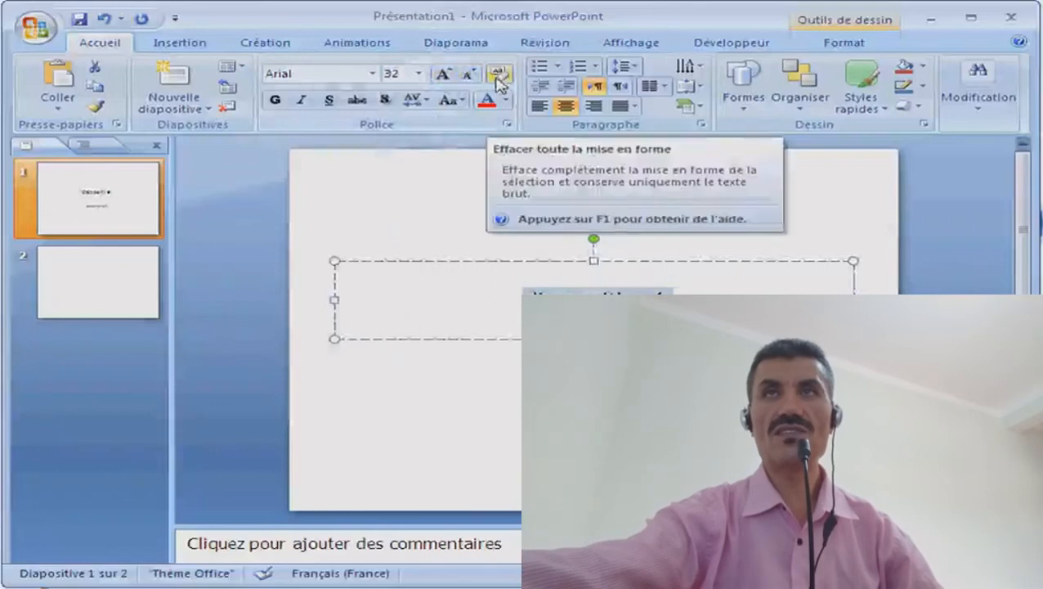
{"action": "left_click", "coordinate": [499, 82]}
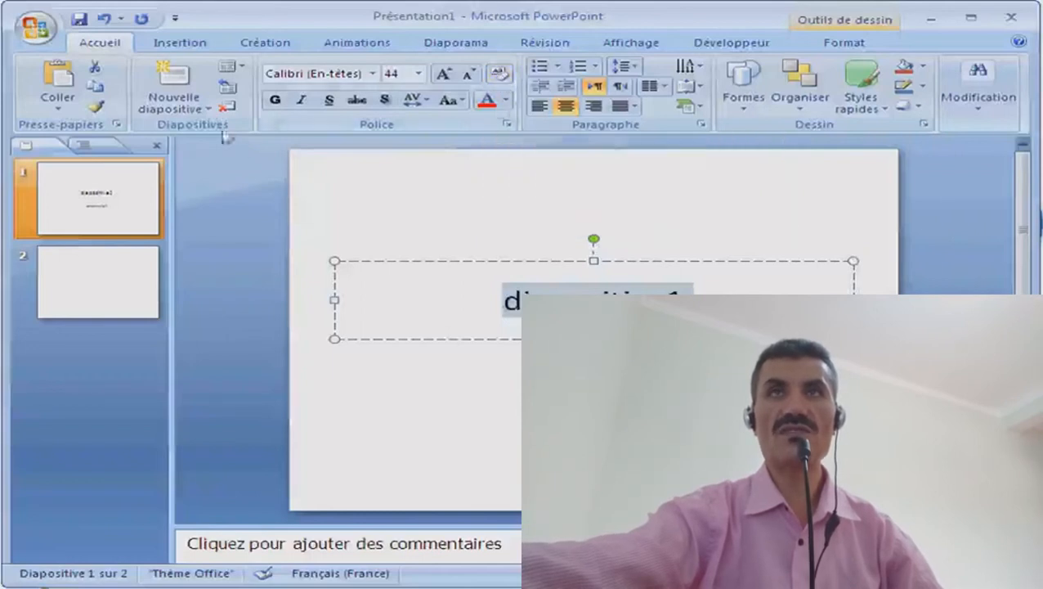
Apply bold, italic, underline and text shadow to the title of slide 1
{"action": "left_click", "coordinate": [277, 101]}
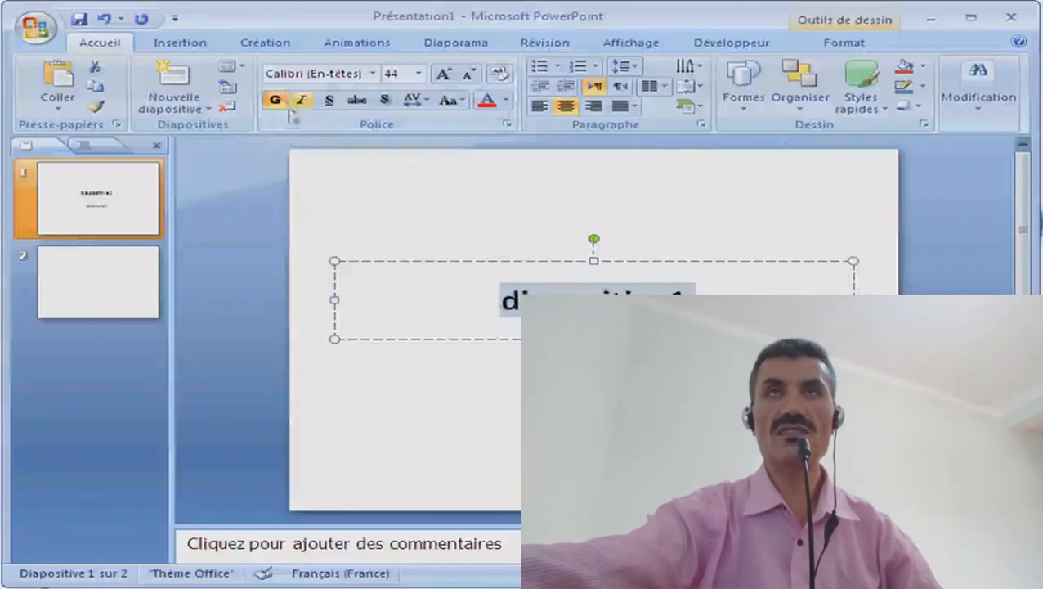
{"action": "left_click", "coordinate": [299, 105]}
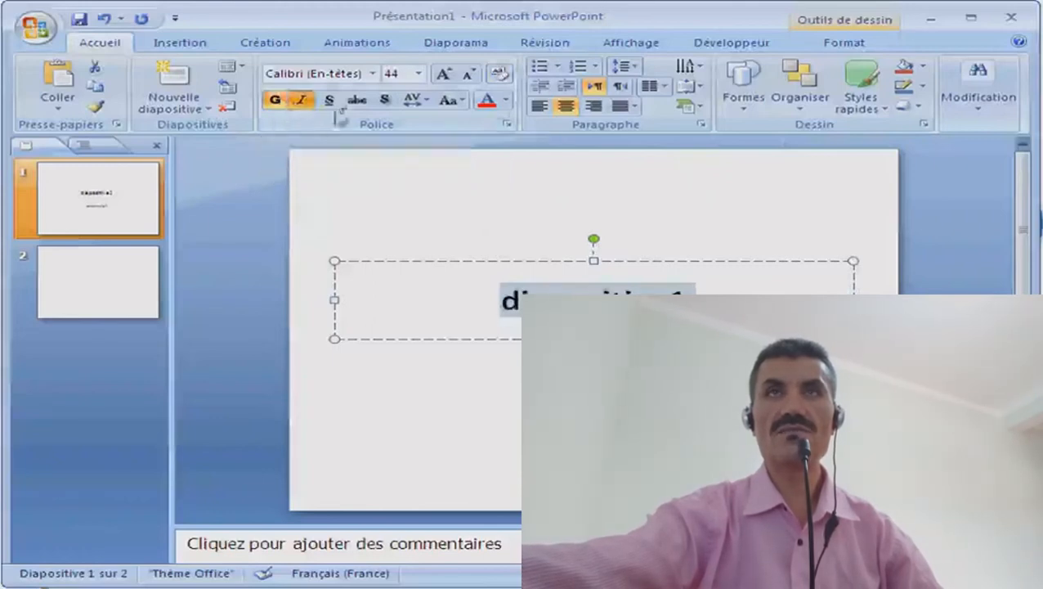
{"action": "left_click", "coordinate": [328, 100]}
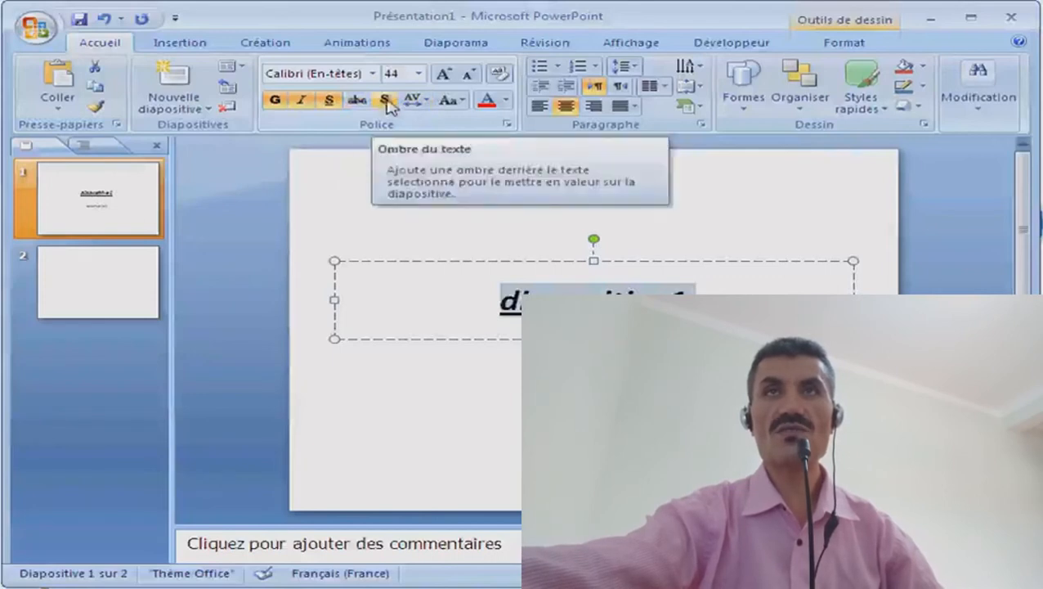
{"action": "left_click", "coordinate": [388, 103]}
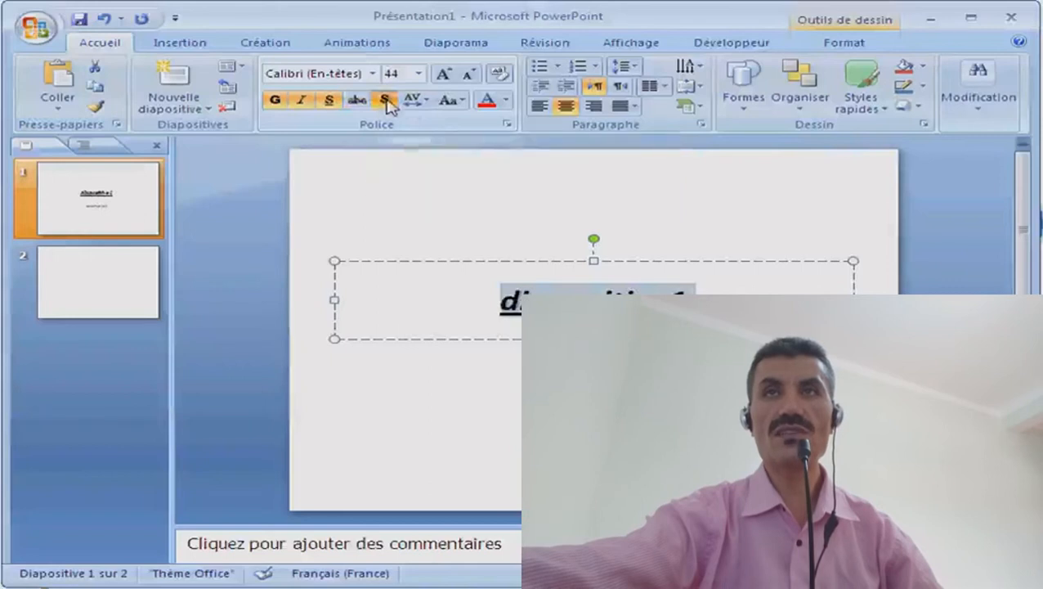
Try the Espacé and Très espacé character spacings on the title, and settle on Rapproché
{"action": "left_click", "coordinate": [428, 99]}
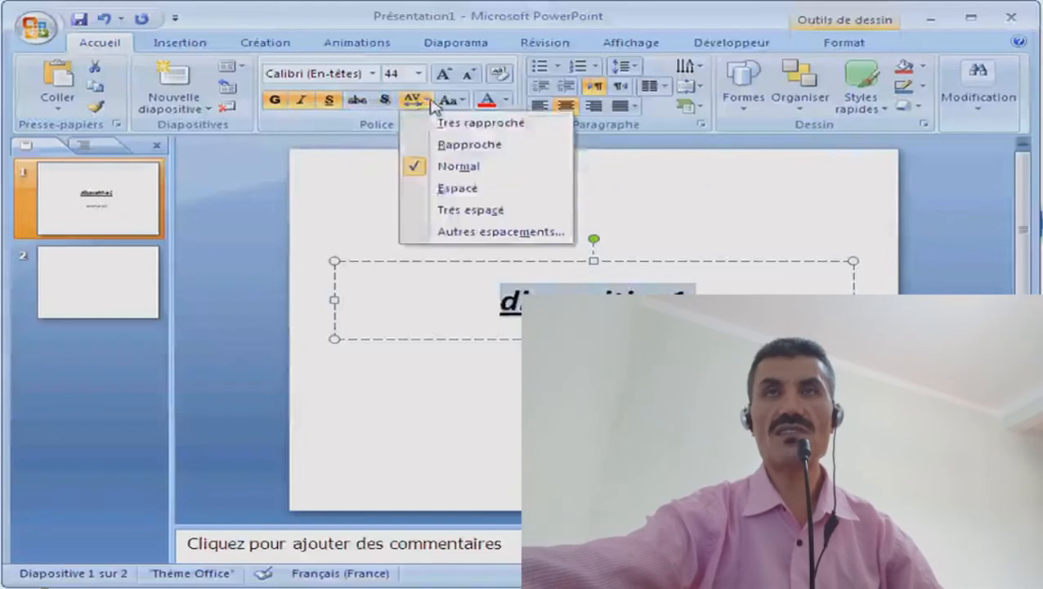
{"action": "left_click", "coordinate": [442, 190]}
{"action": "left_click", "coordinate": [430, 101]}
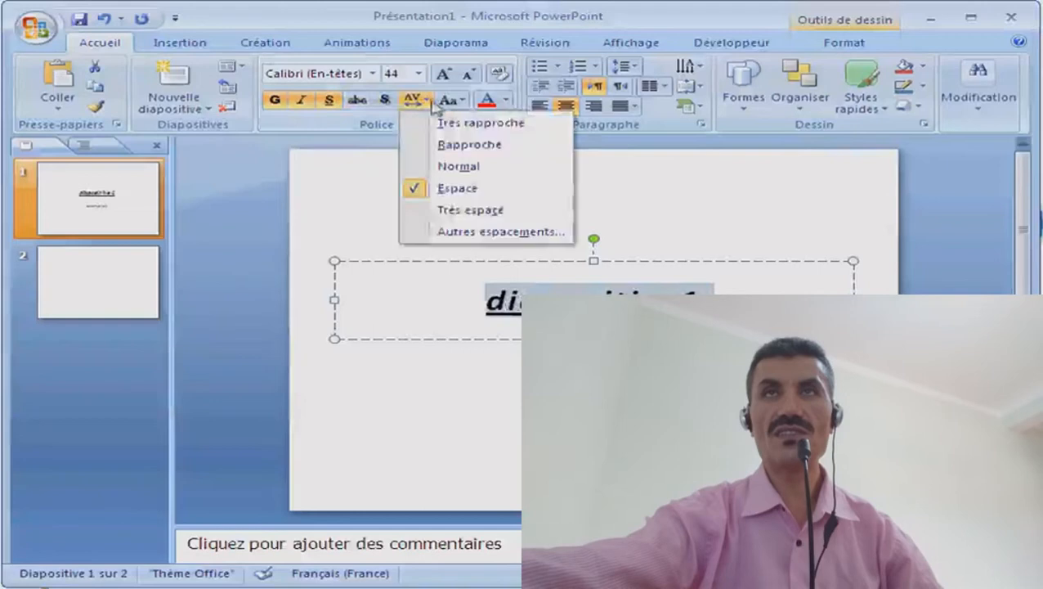
{"action": "left_click", "coordinate": [443, 210]}
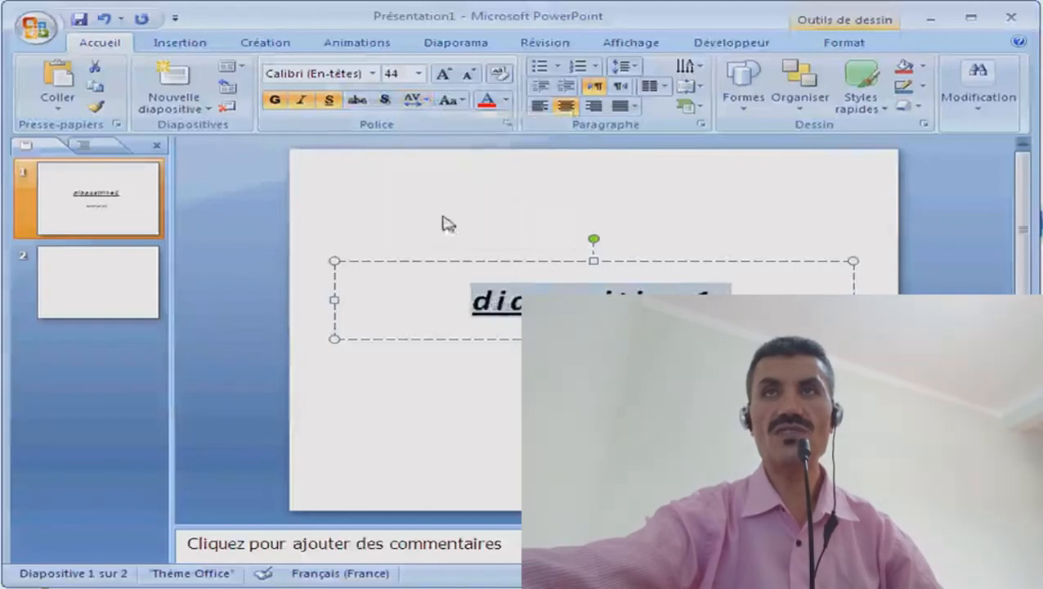
{"action": "left_click", "coordinate": [429, 101]}
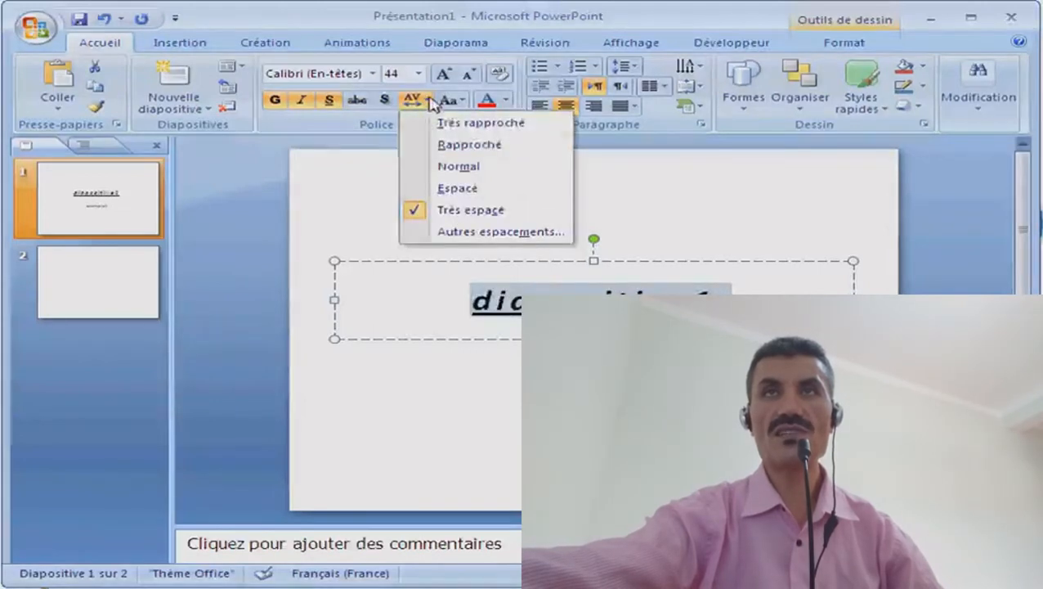
{"action": "left_click", "coordinate": [445, 149]}
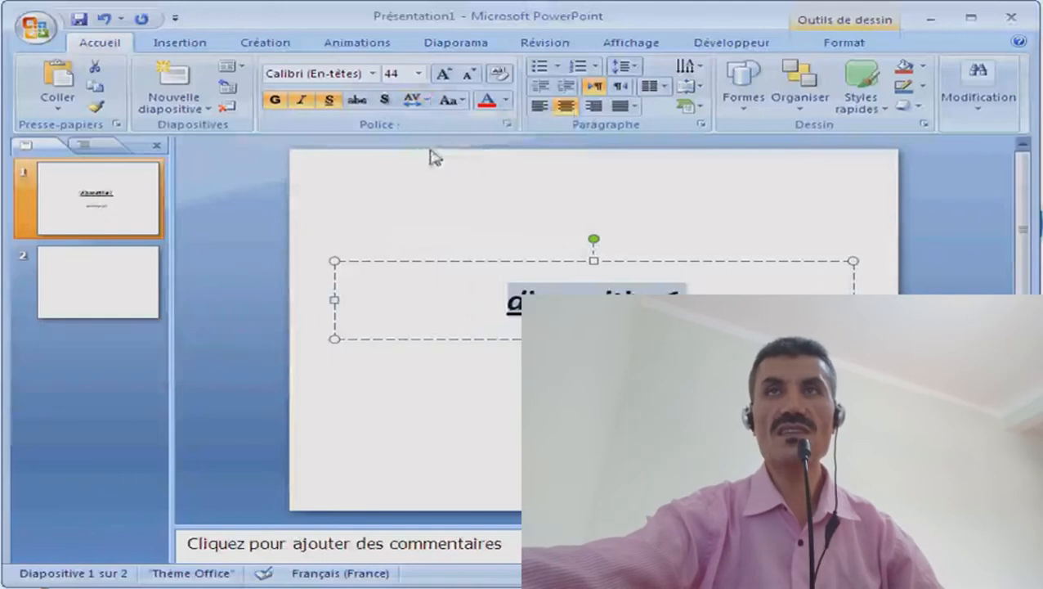
Switch the title's case to MAJUSCULES and back to minuscules, and colour its text standard red
{"action": "left_click", "coordinate": [464, 102]}
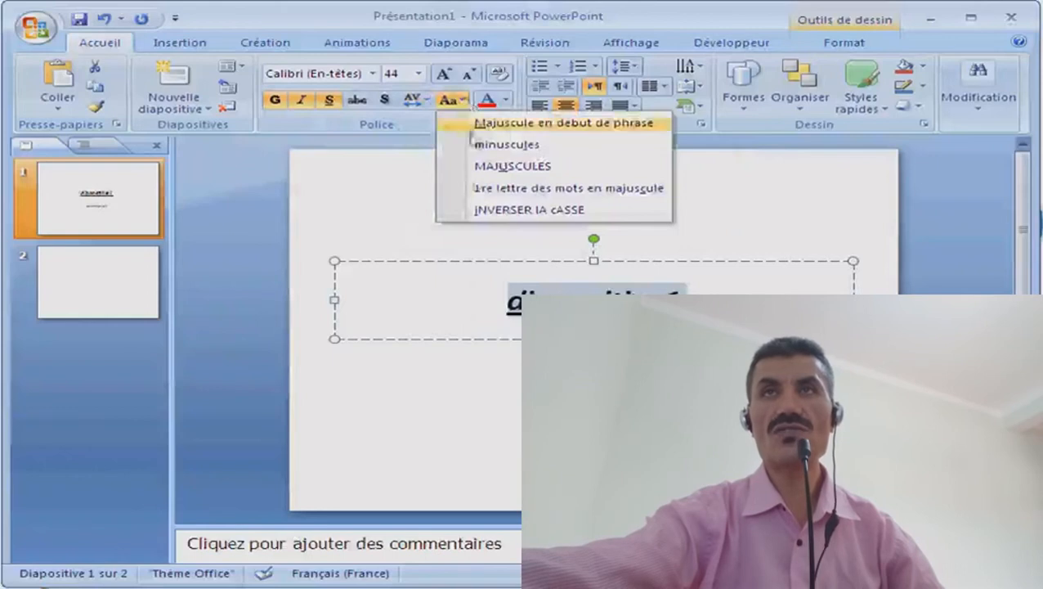
{"action": "left_click", "coordinate": [479, 165]}
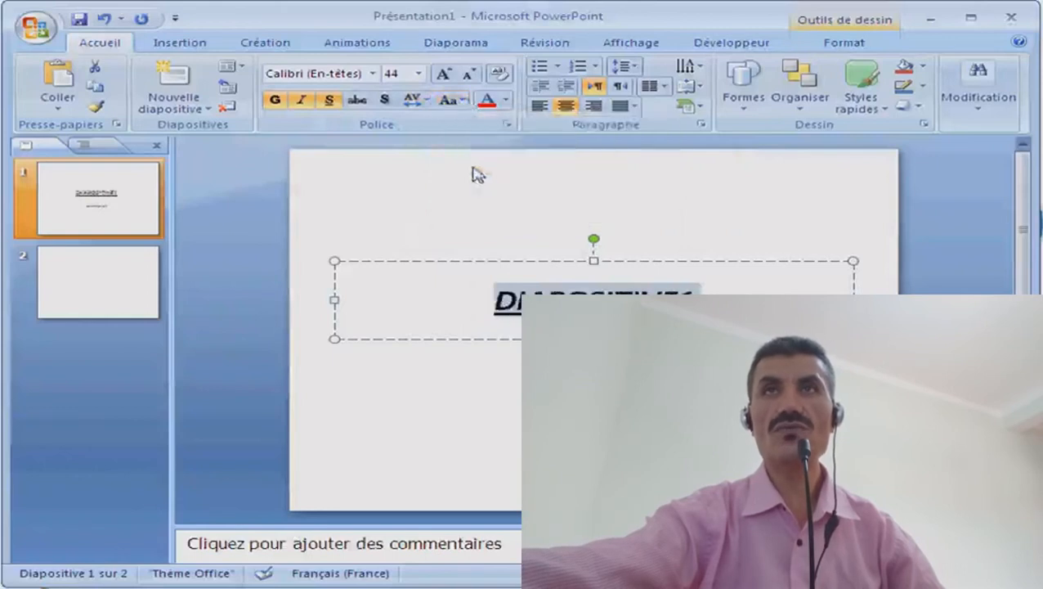
{"action": "left_click", "coordinate": [464, 100]}
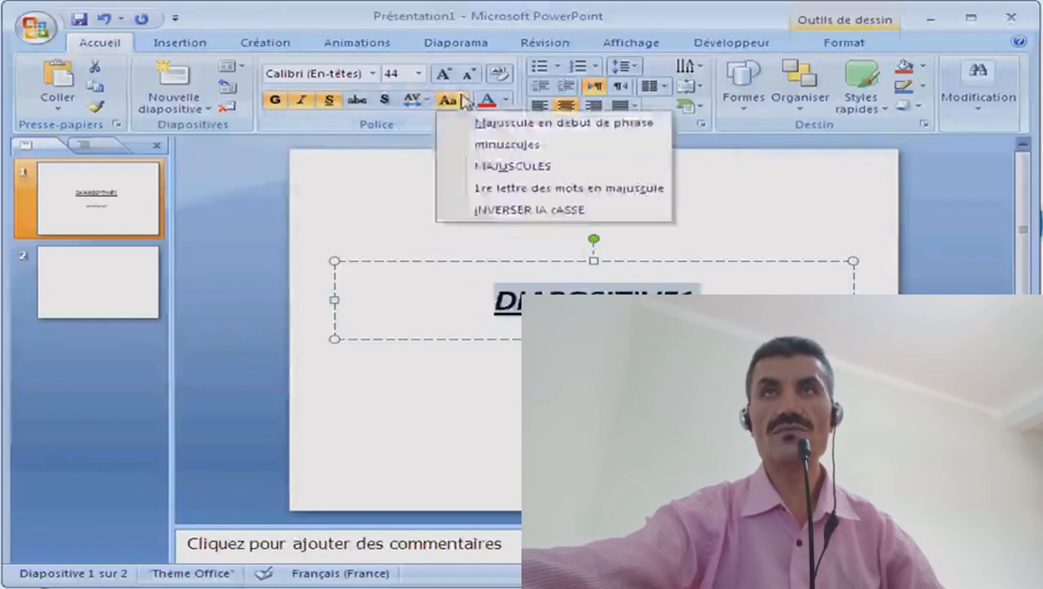
{"action": "left_click", "coordinate": [469, 144]}
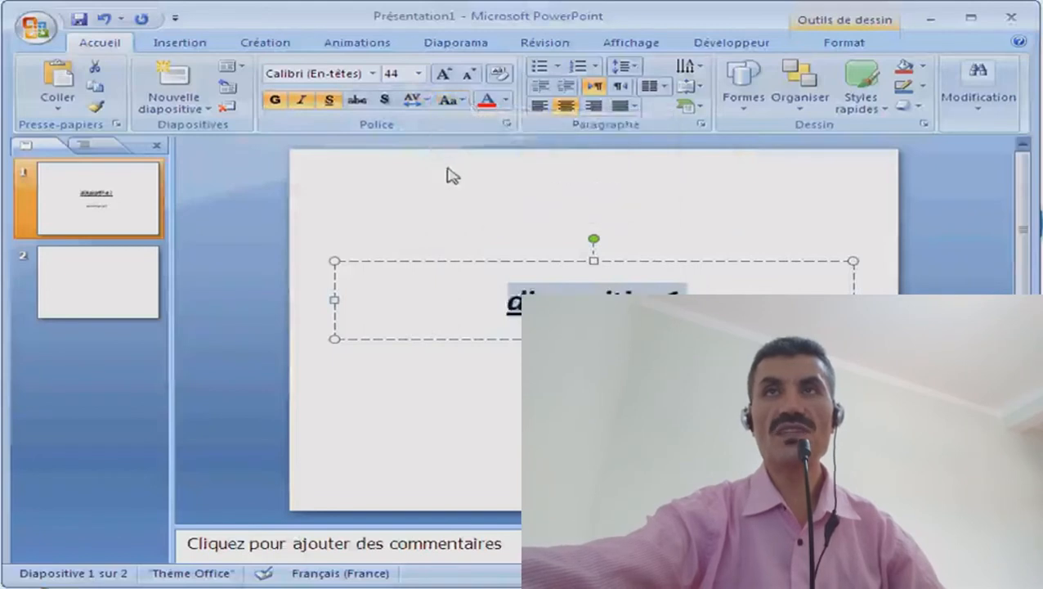
{"action": "left_click", "coordinate": [507, 101]}
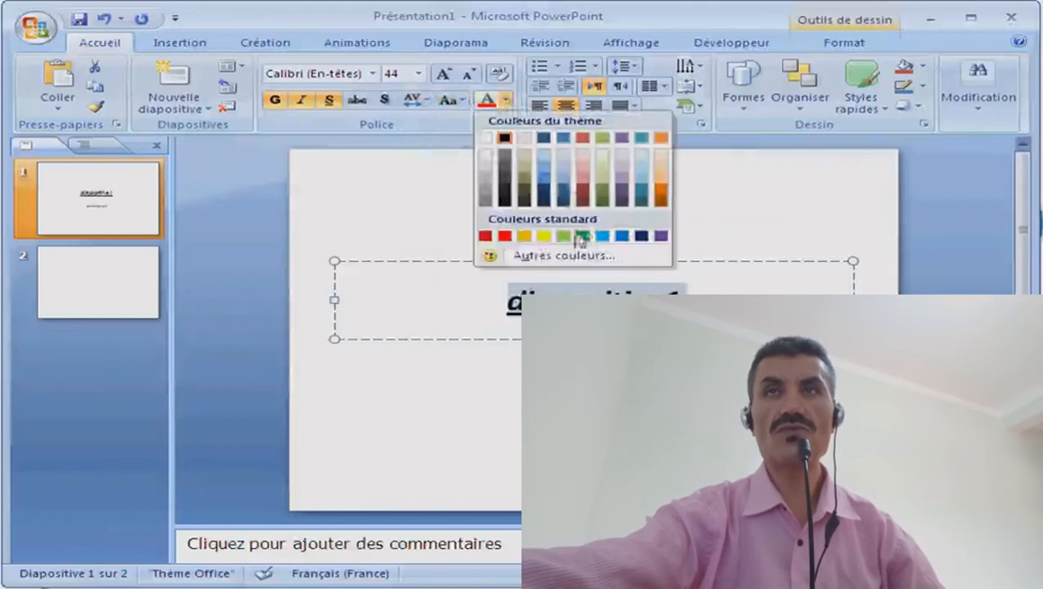
{"action": "left_click", "coordinate": [505, 236]}
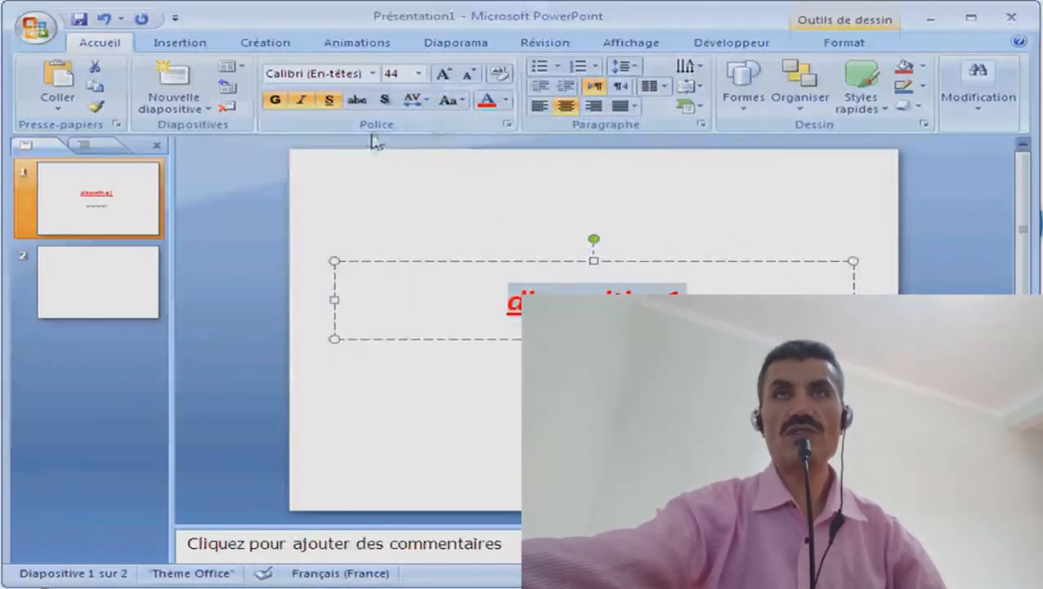
In the font settings for the subtitle of slide 1, choose the Algerian Latin font with Gras style and size 32
{"action": "left_click", "coordinate": [594, 378]}
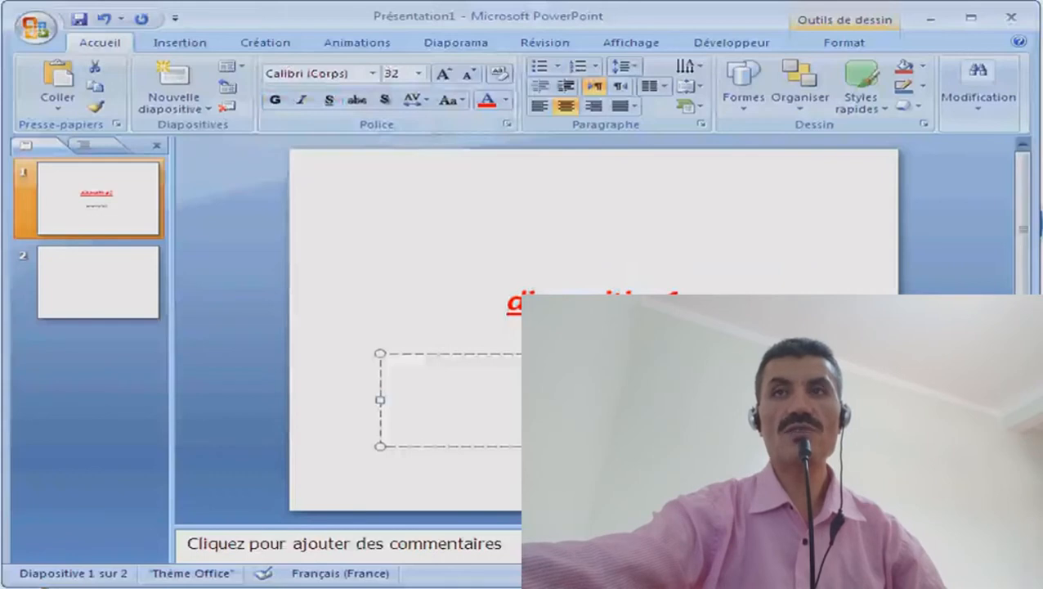
{"action": "key", "text": "ctrl+t"}
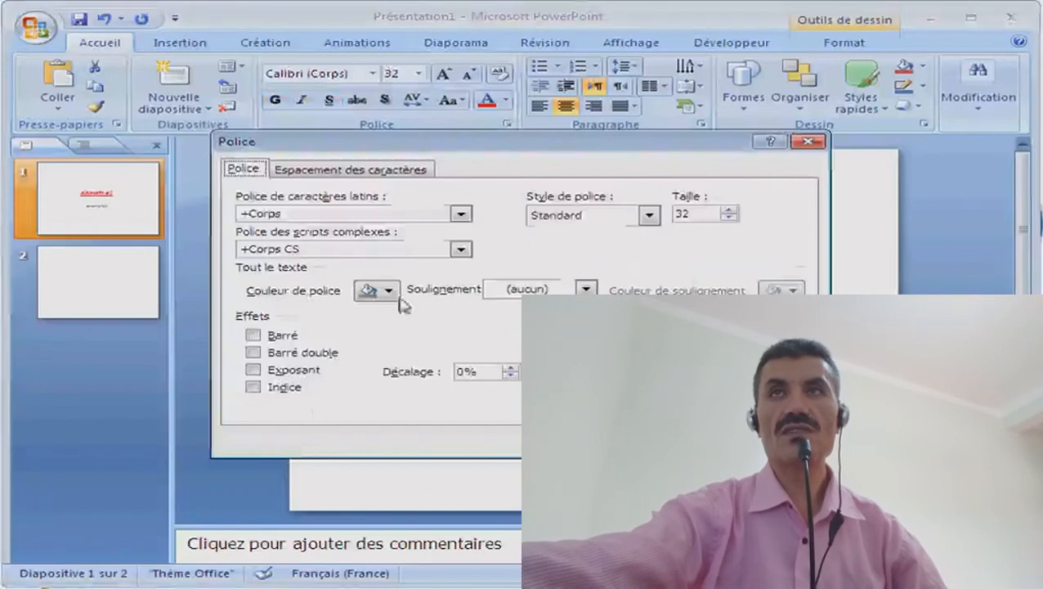
{"action": "left_click", "coordinate": [463, 215]}
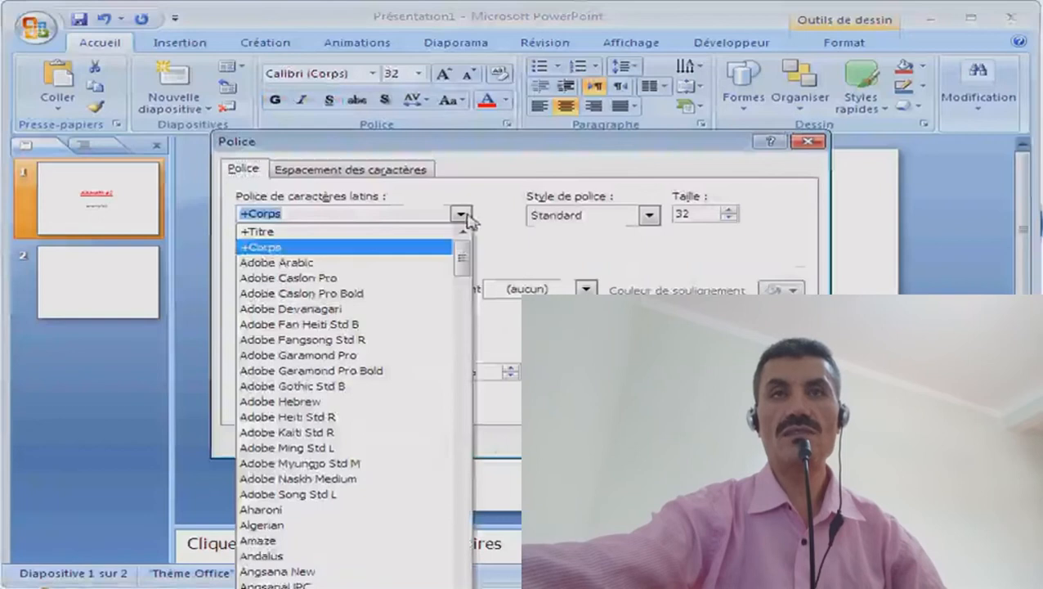
{"action": "left_click", "coordinate": [285, 527]}
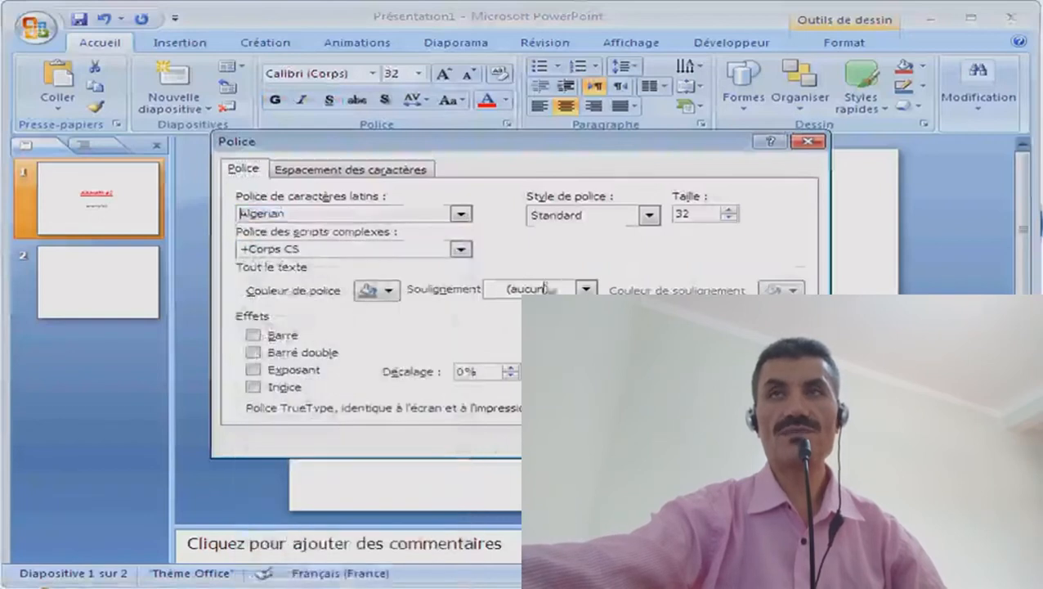
{"action": "left_click", "coordinate": [649, 216]}
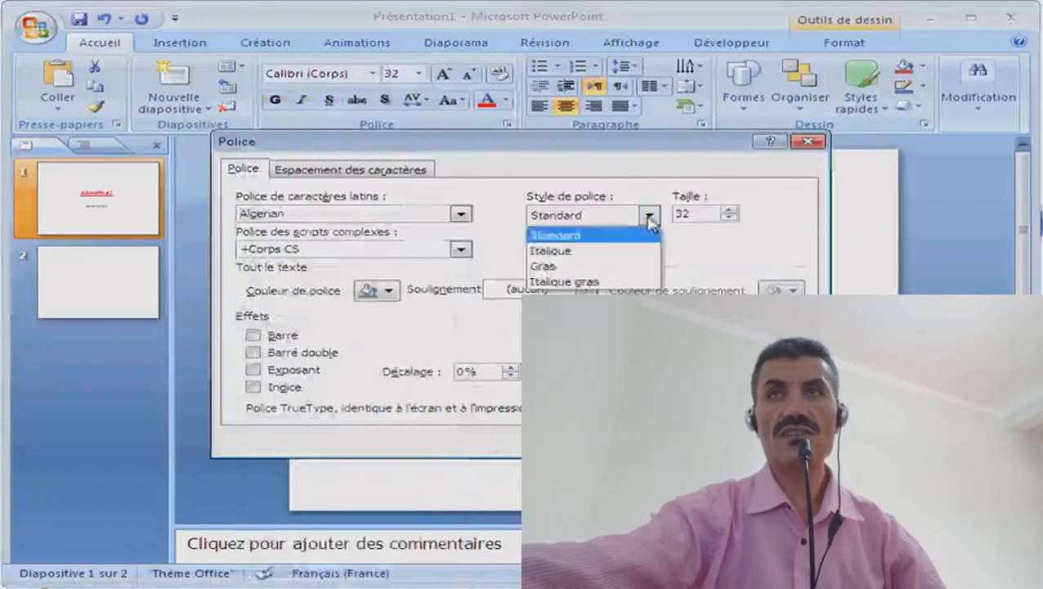
{"action": "left_click", "coordinate": [557, 269]}
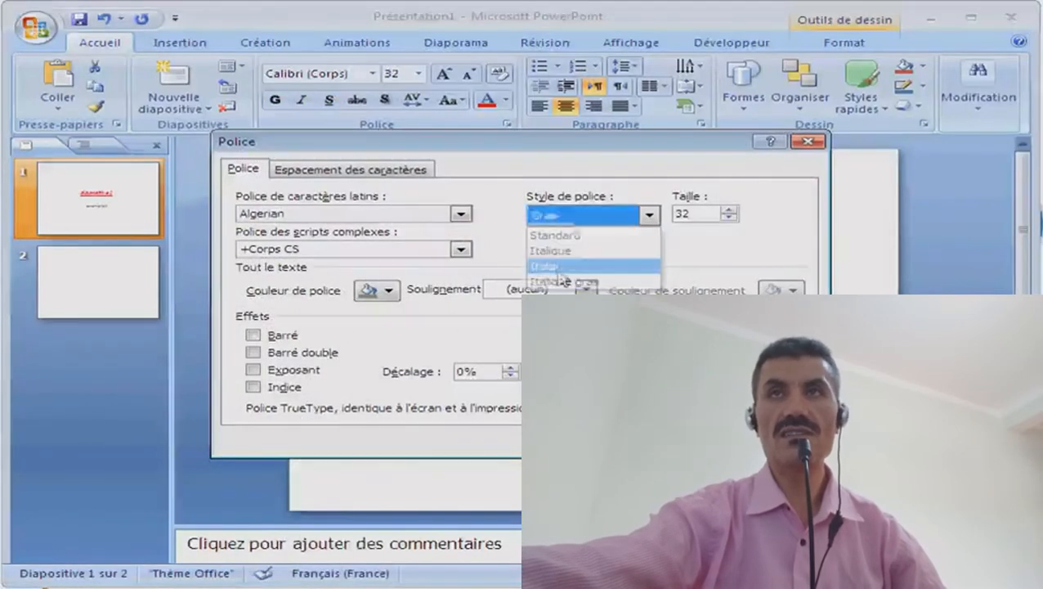
{"action": "left_click", "coordinate": [727, 210]}
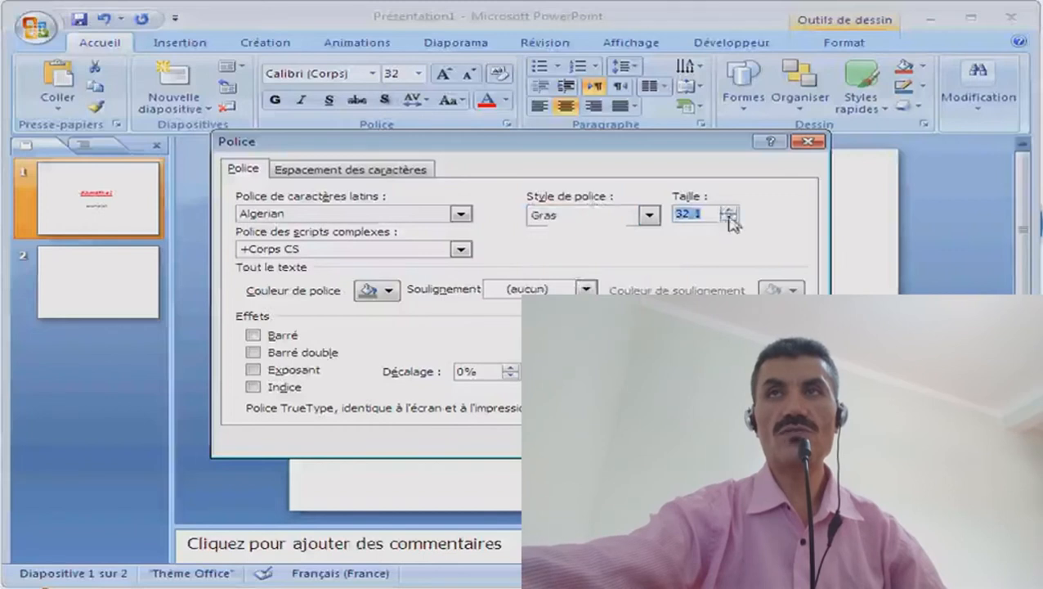
{"action": "left_click", "coordinate": [728, 218]}
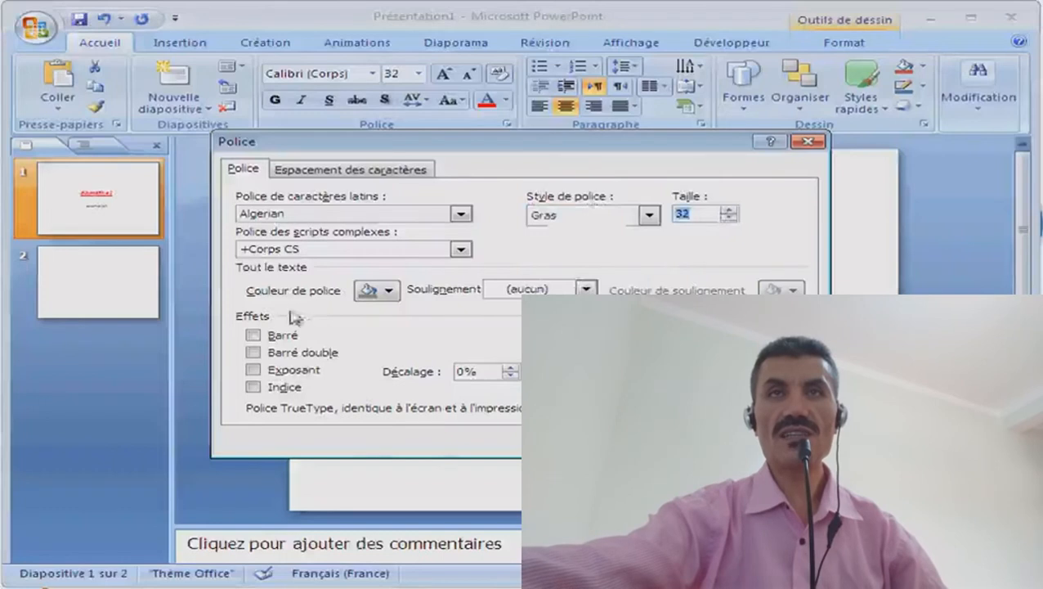
Give the subtitle text a darker theme blue font colour and a dashed underline style
{"action": "left_click", "coordinate": [391, 292]}
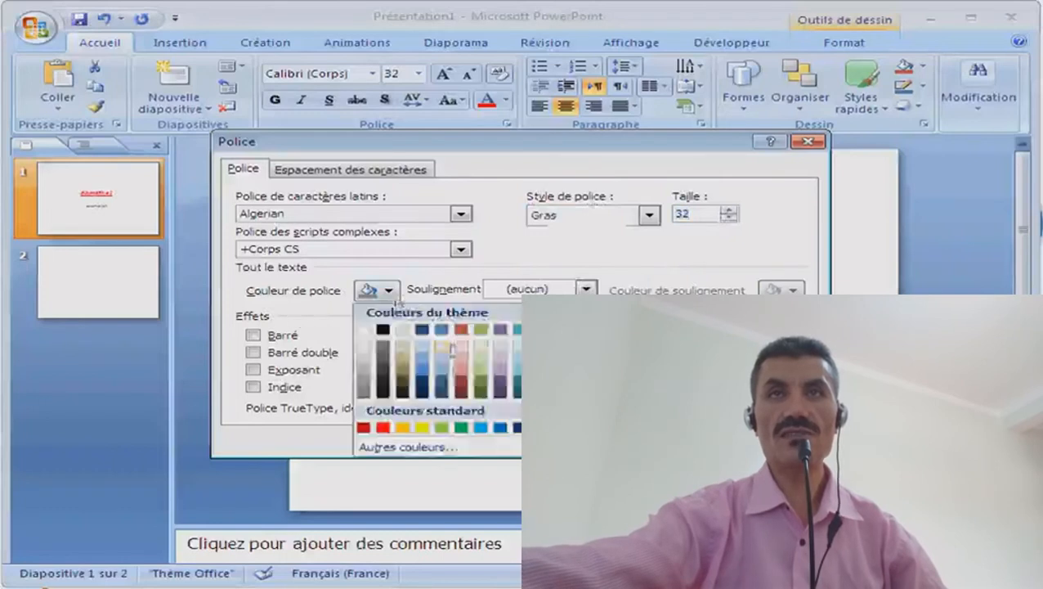
{"action": "left_click", "coordinate": [442, 384]}
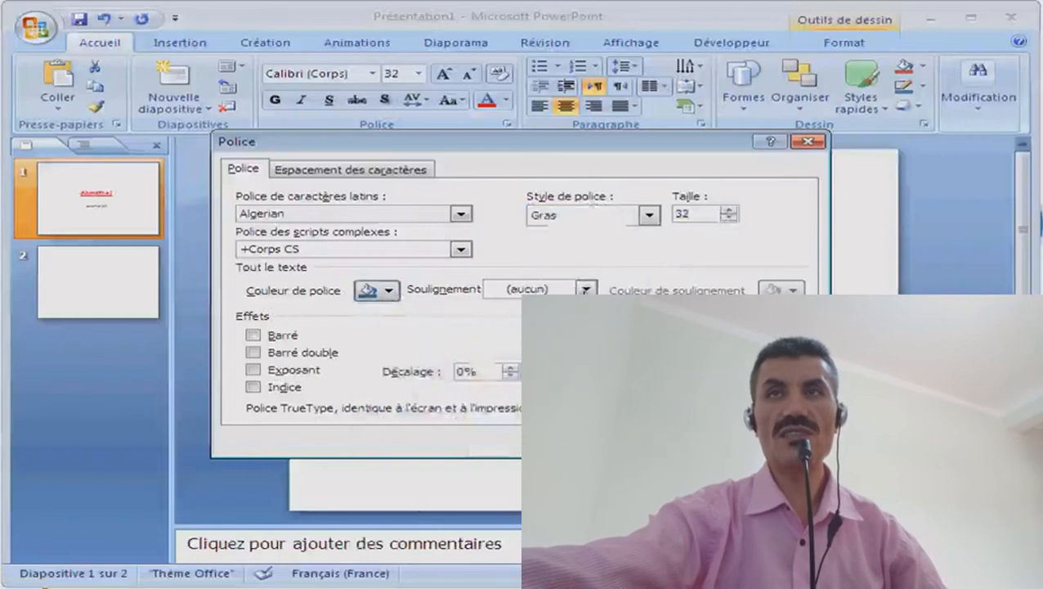
{"action": "left_click", "coordinate": [585, 290]}
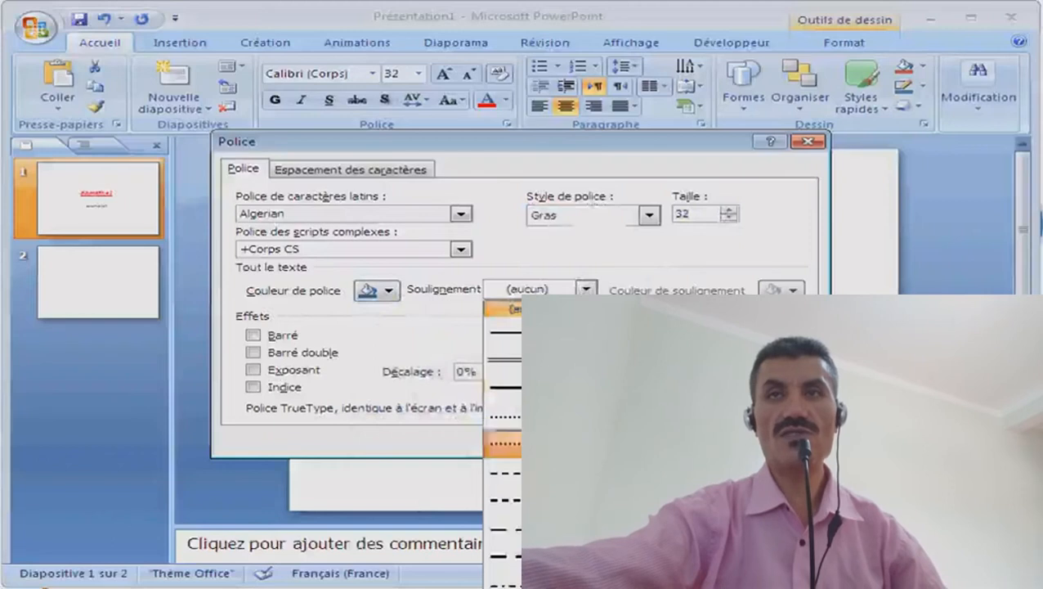
{"action": "left_click", "coordinate": [548, 444]}
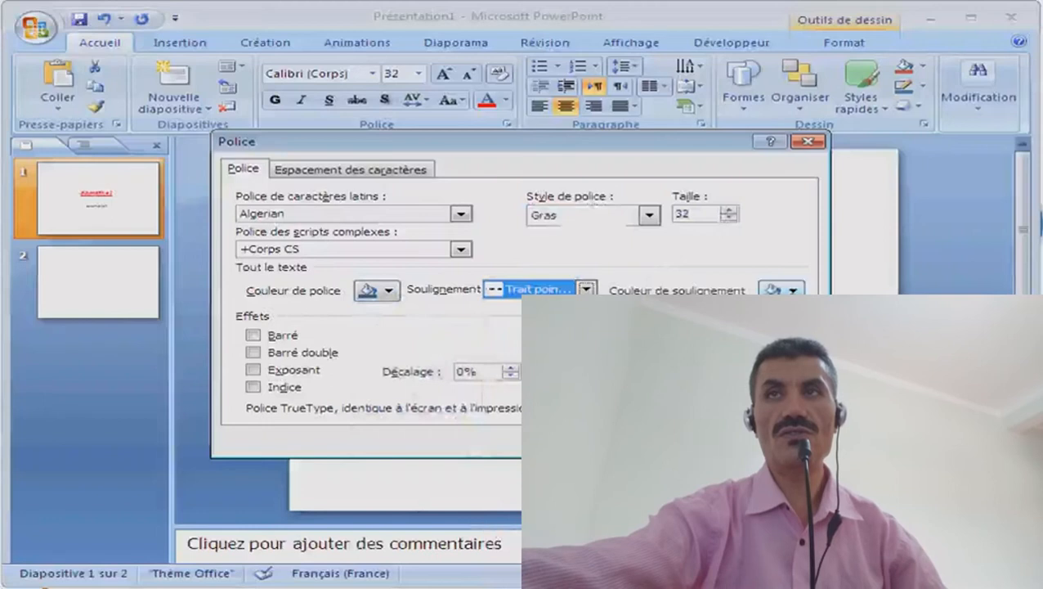
Set the colour of the subtitle's dashed underline to red
{"action": "left_click", "coordinate": [791, 290]}
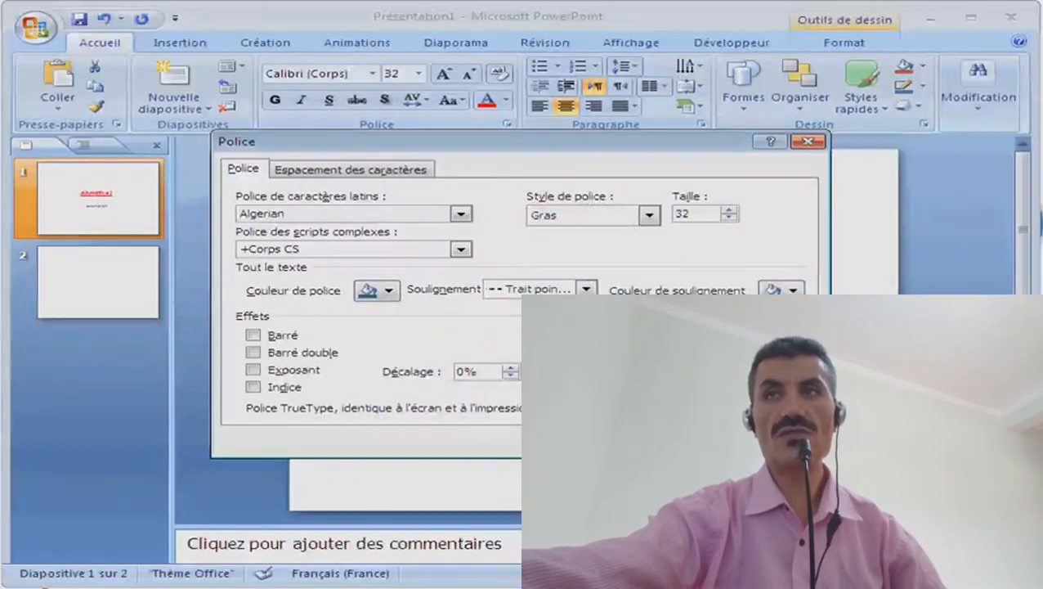
{"action": "left_click", "coordinate": [796, 448]}
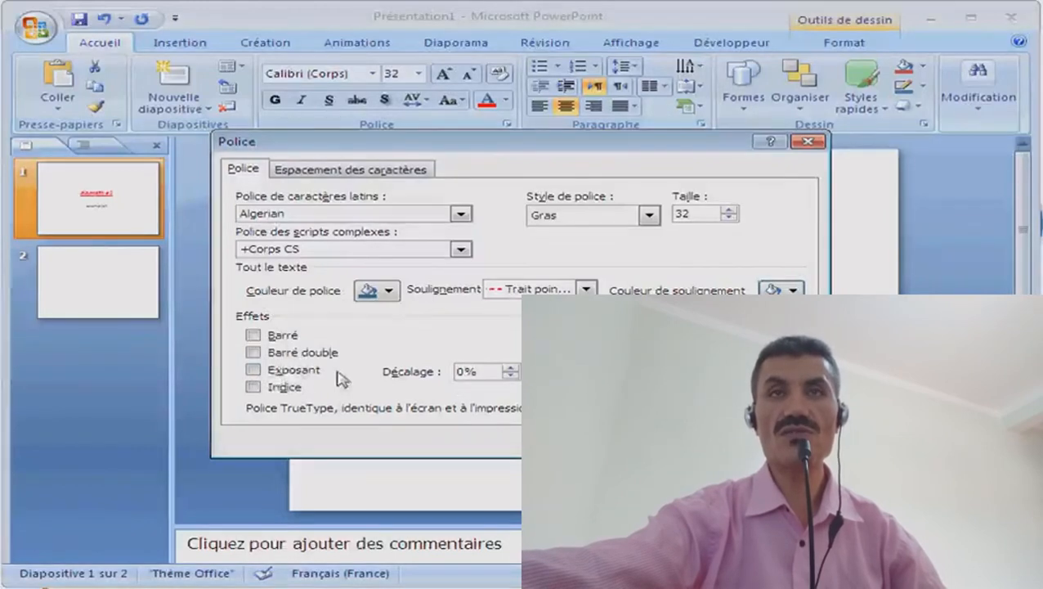
Try the Exposant effect with a 6% offset on the subtitle, clear it, and apply the font settings
{"action": "left_click", "coordinate": [281, 378]}
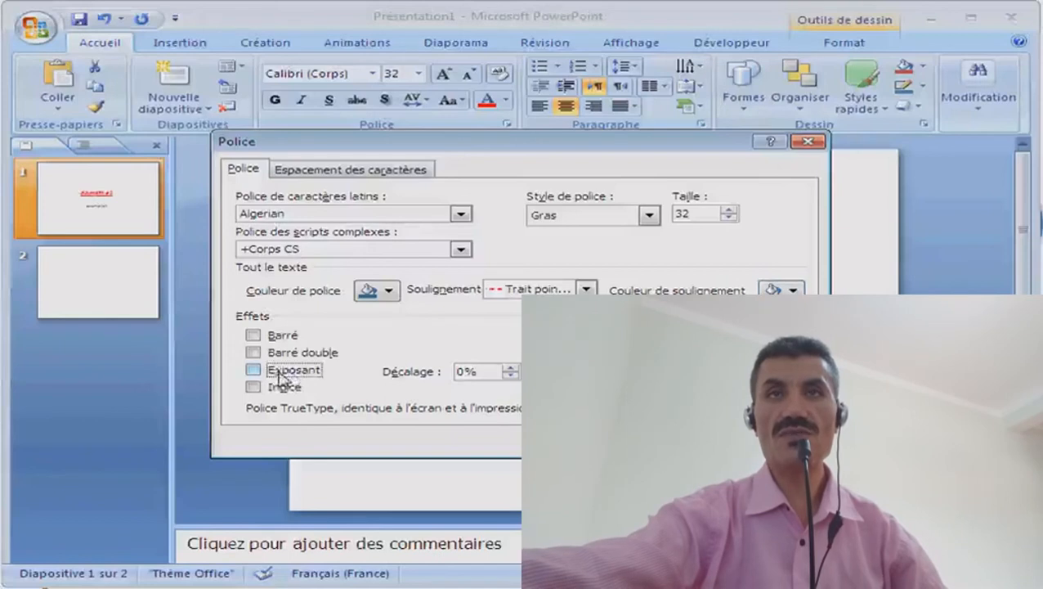
{"action": "left_click", "coordinate": [281, 378]}
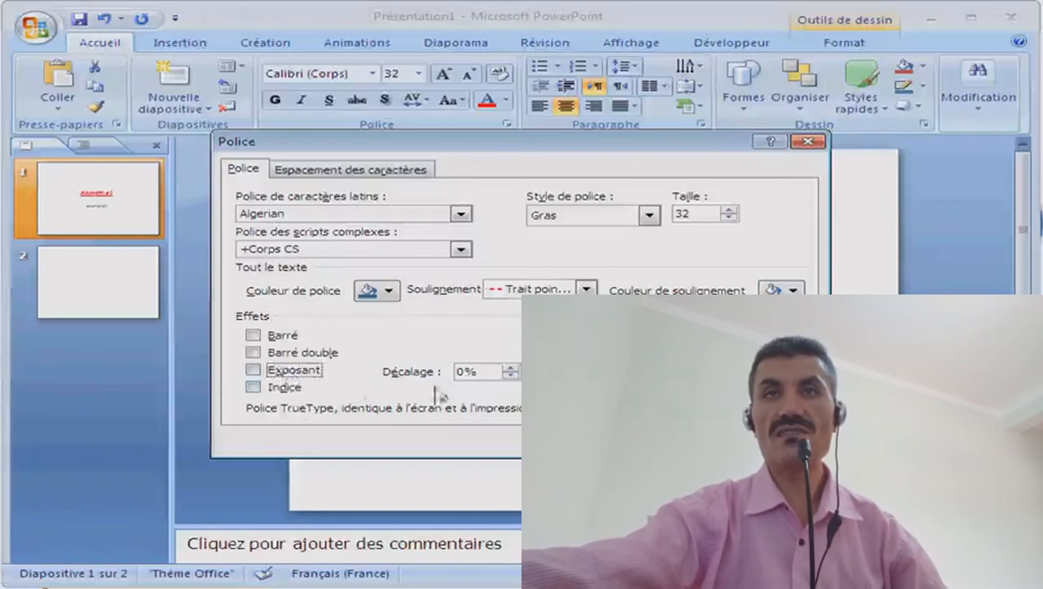
{"action": "left_click", "coordinate": [510, 369]}
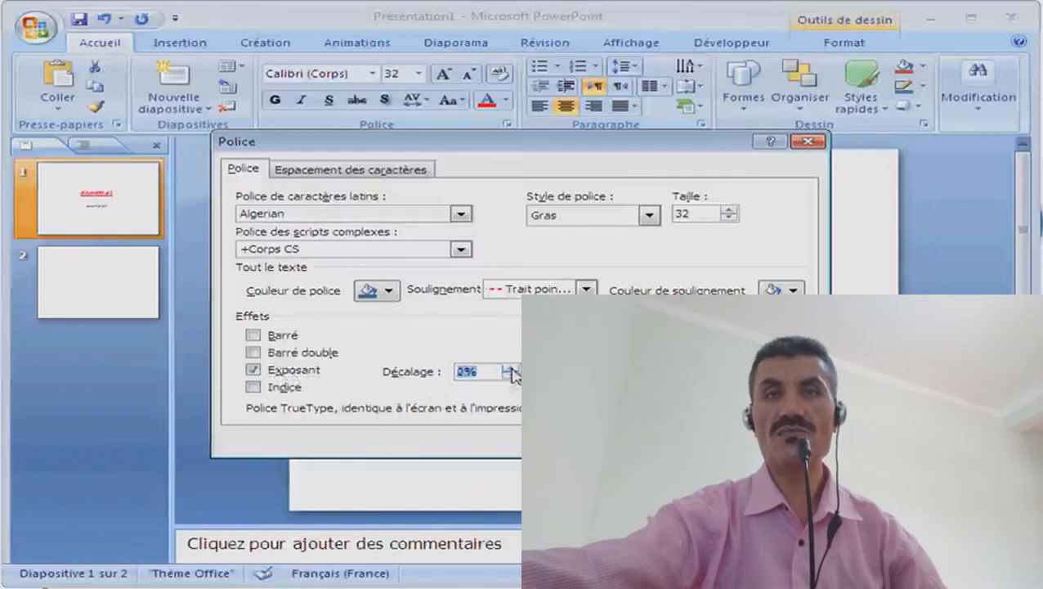
{"action": "left_click", "coordinate": [512, 369]}
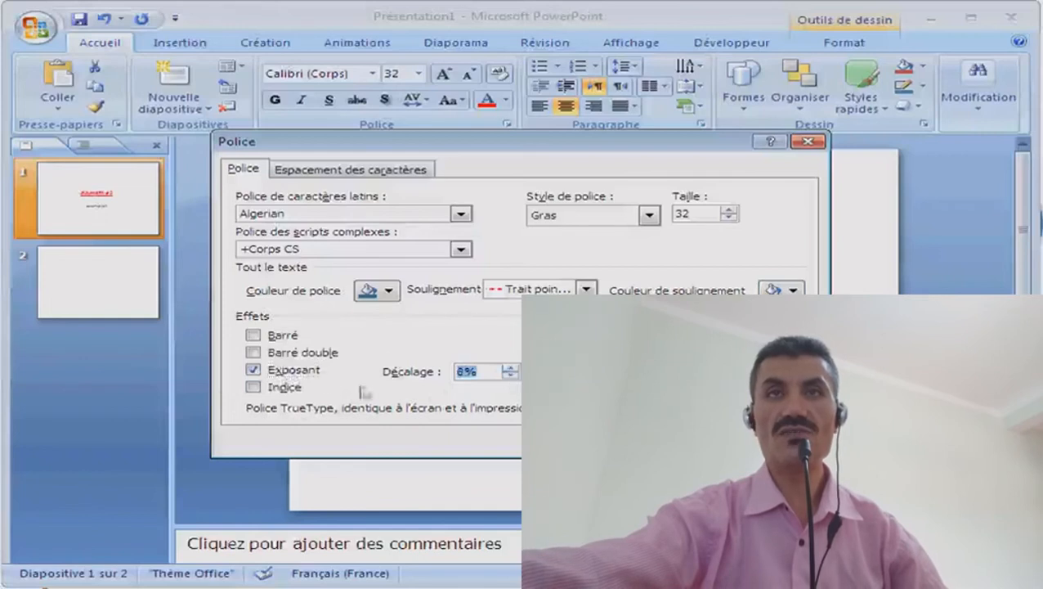
{"action": "double_click", "coordinate": [510, 376]}
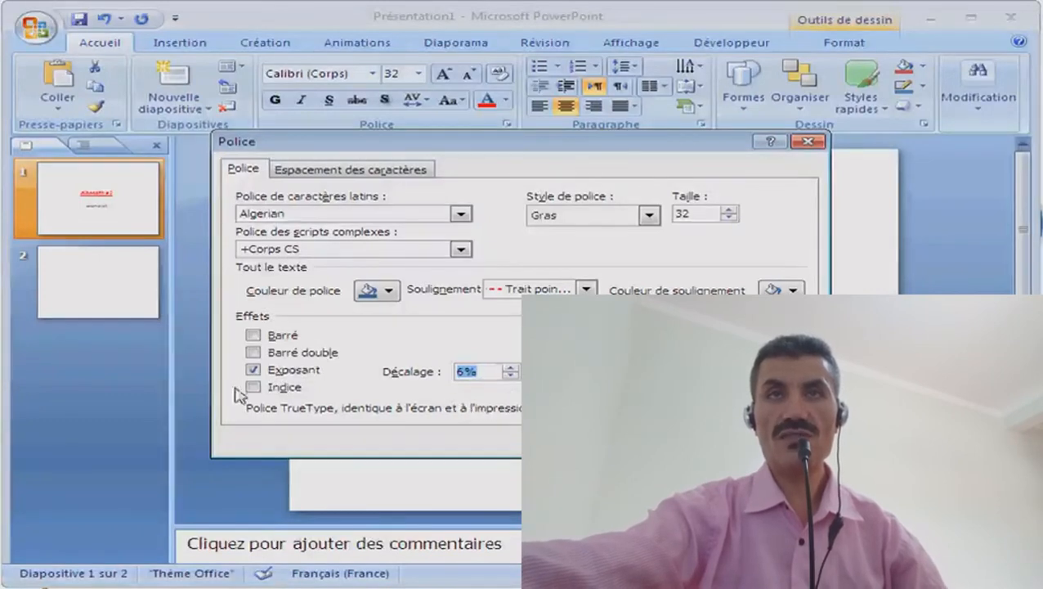
{"action": "left_click", "coordinate": [254, 370]}
{"action": "left_click", "coordinate": [253, 371]}
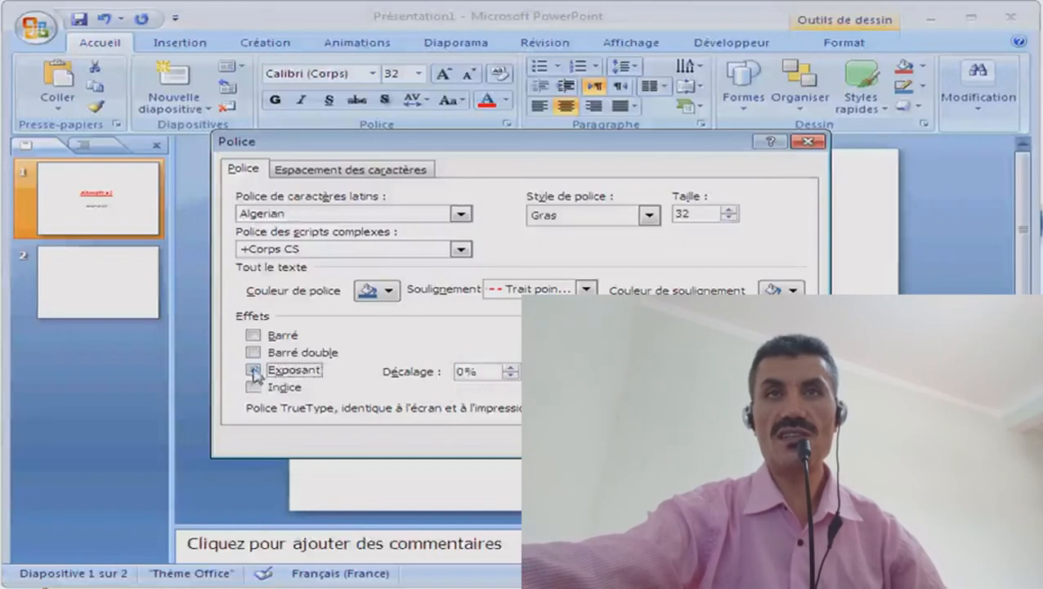
{"action": "key", "text": "Return"}
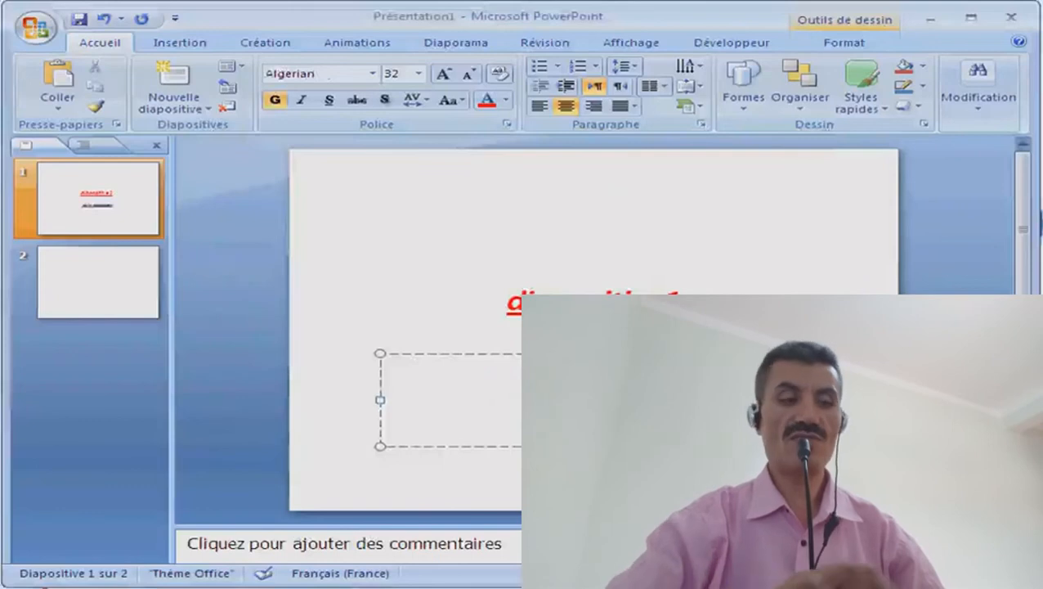
Add a second line reading "at" below the existing subtitle text on slide 1
{"action": "key", "text": "Return"}
{"action": "type", "text": "at"}
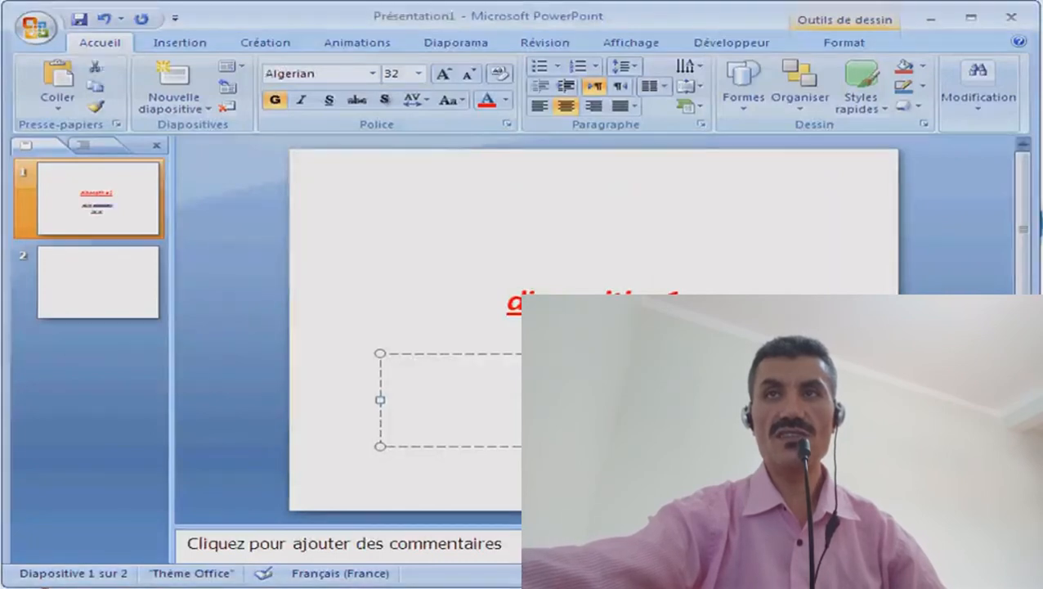
Apply the Exposant effect with a 30% offset to the text in the subtitle's second line
{"action": "left_click", "coordinate": [596, 399]}
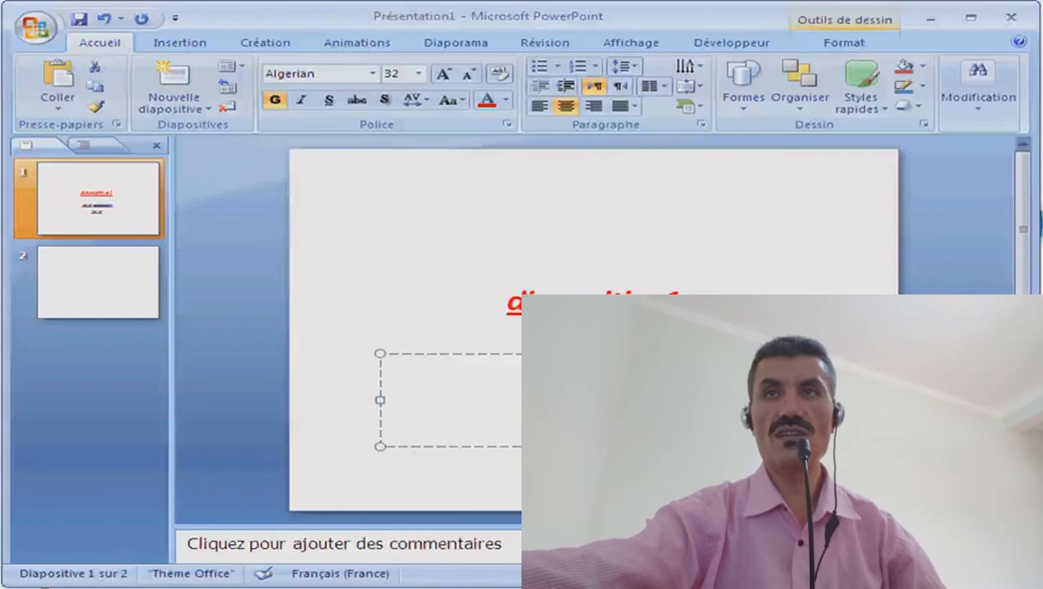
{"action": "right_click", "coordinate": [604, 376]}
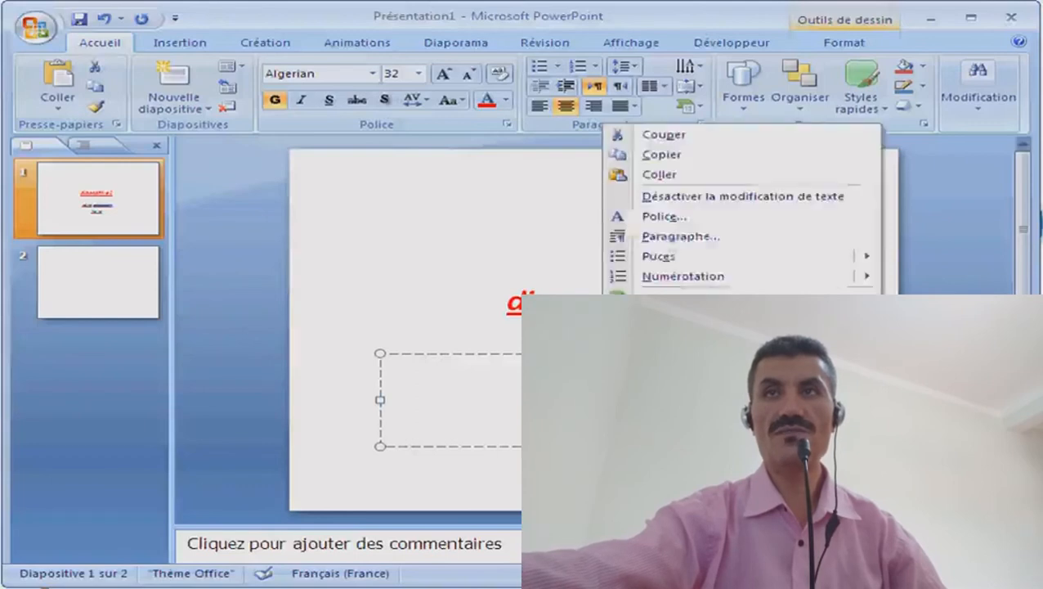
{"action": "left_click", "coordinate": [674, 223]}
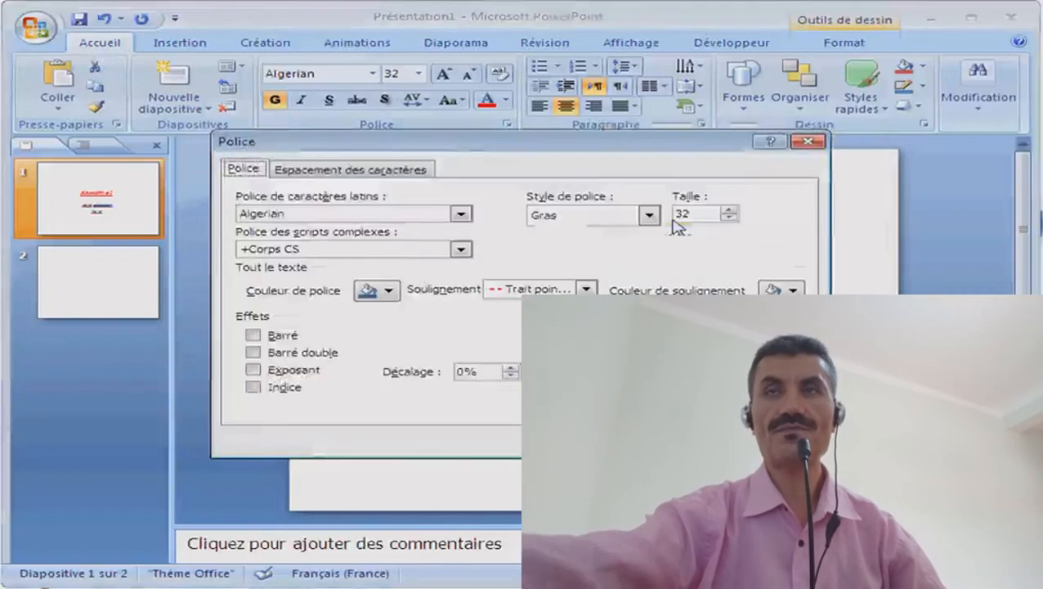
{"action": "left_click", "coordinate": [253, 372]}
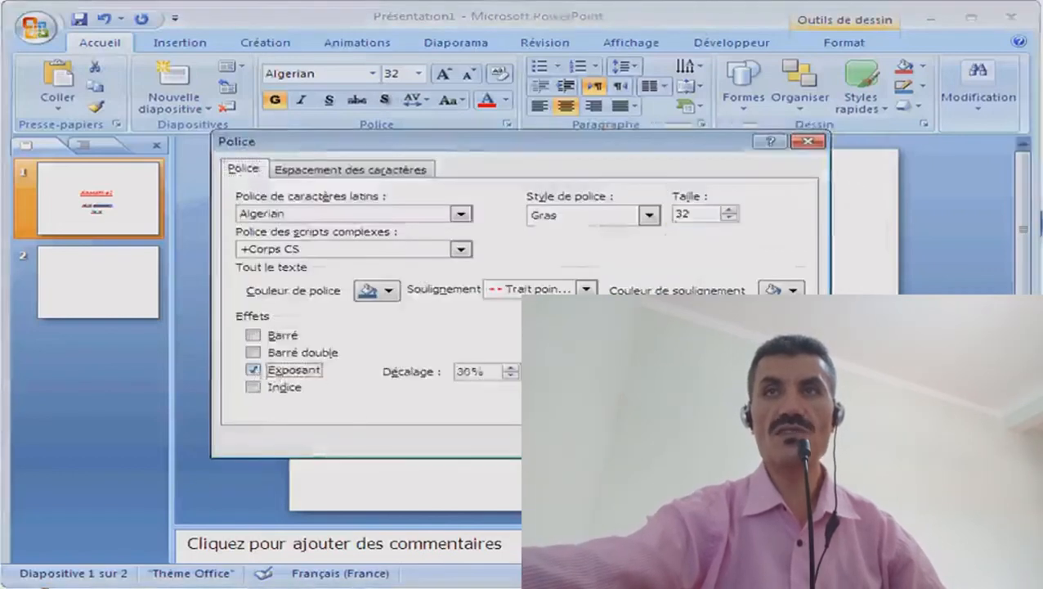
{"action": "left_click", "coordinate": [666, 441]}
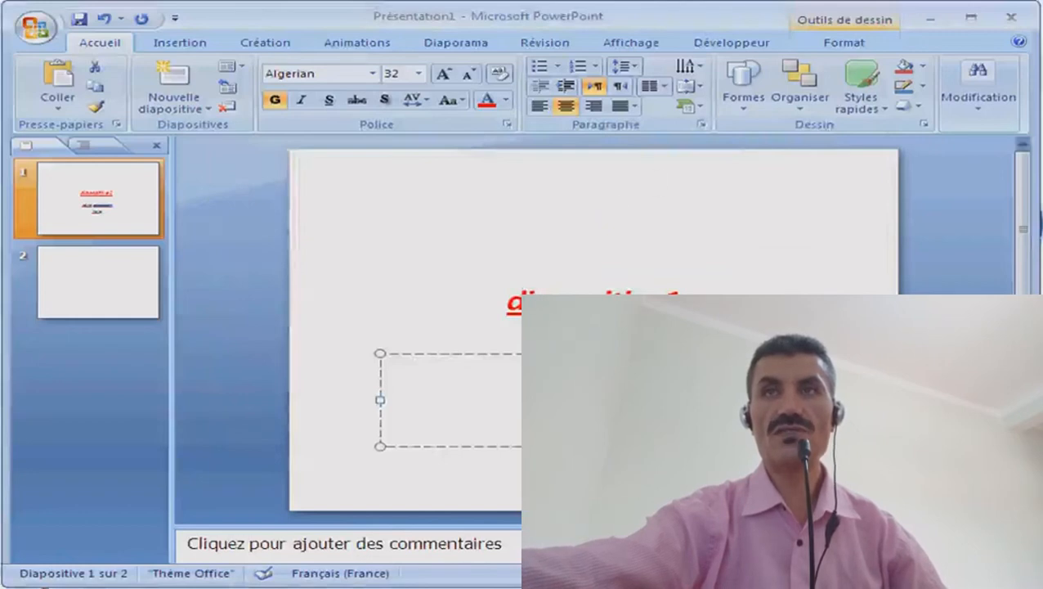
Replace the Exposant effect on the subtitle's second line with Indice at a -25% offset
{"action": "right_click", "coordinate": [607, 376]}
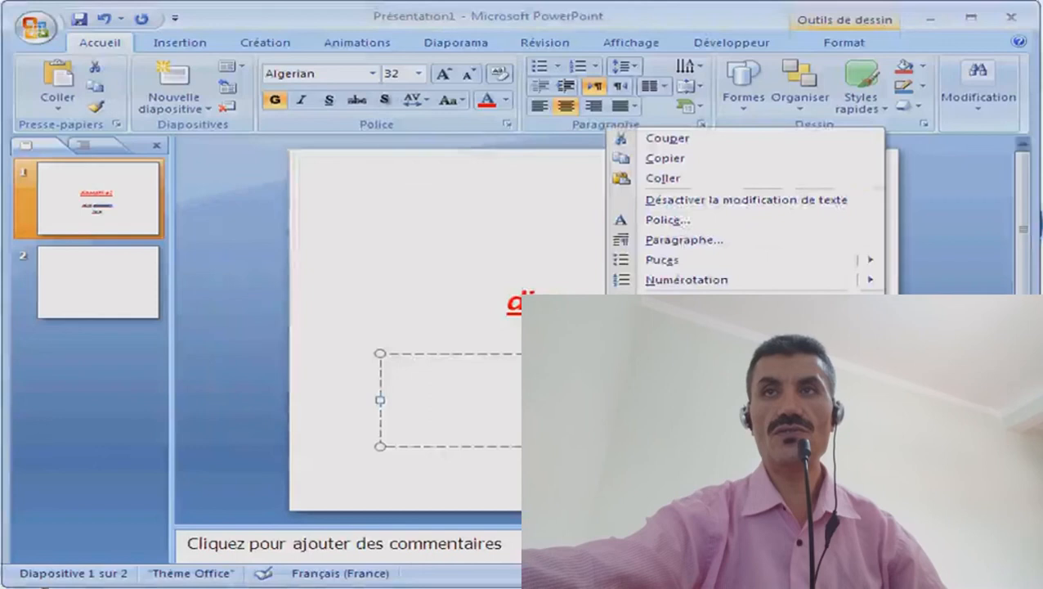
{"action": "left_click", "coordinate": [675, 221]}
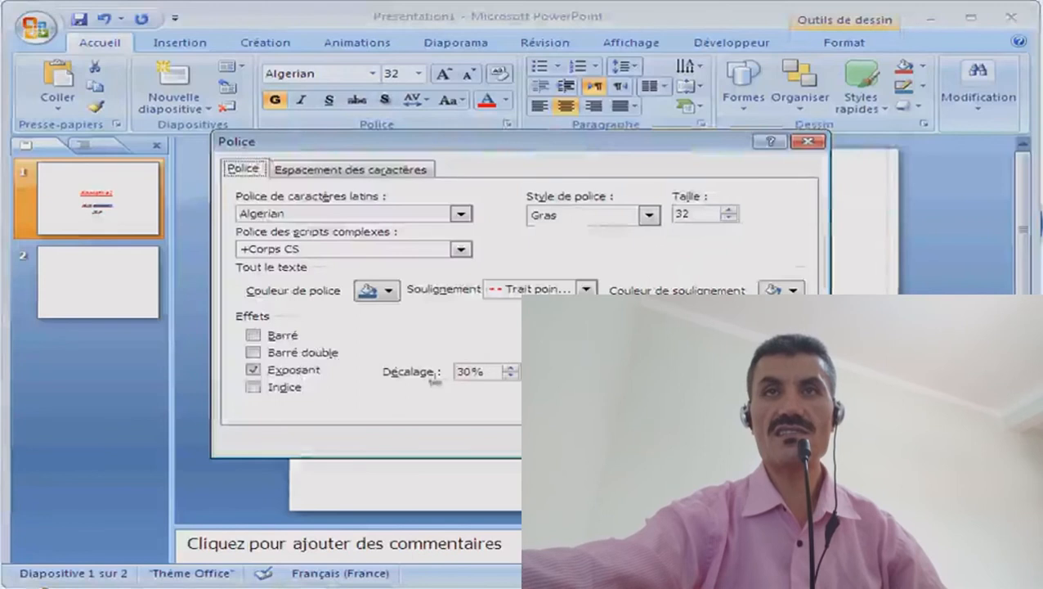
{"action": "left_click", "coordinate": [252, 370]}
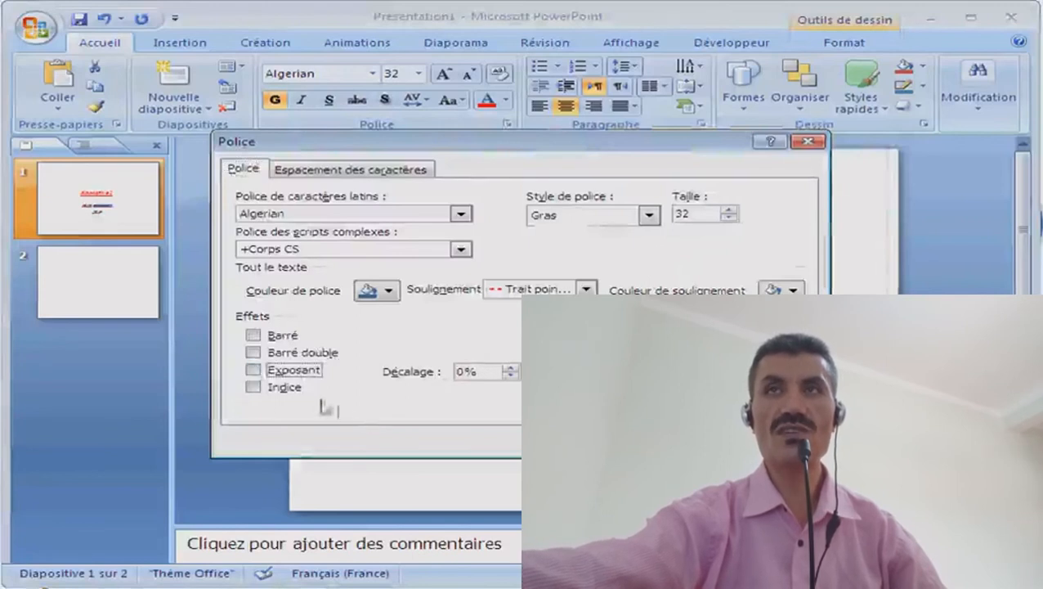
{"action": "left_click", "coordinate": [253, 388]}
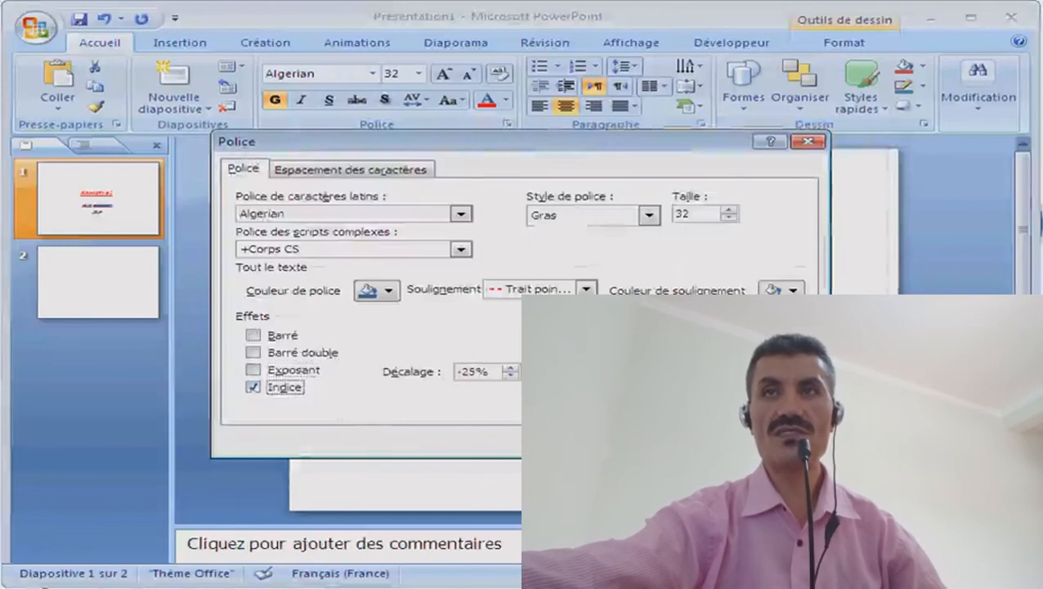
{"action": "key", "text": "Return"}
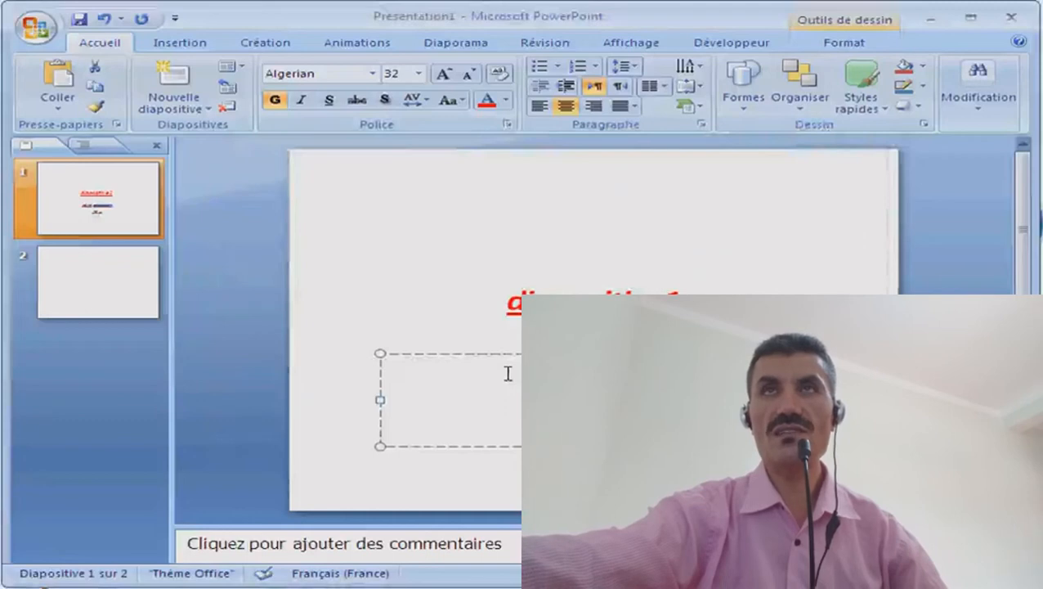
Add a bullet to the title of slide 1 and replace it with 1. 2. 3. numbering
{"action": "left_click", "coordinate": [490, 299]}
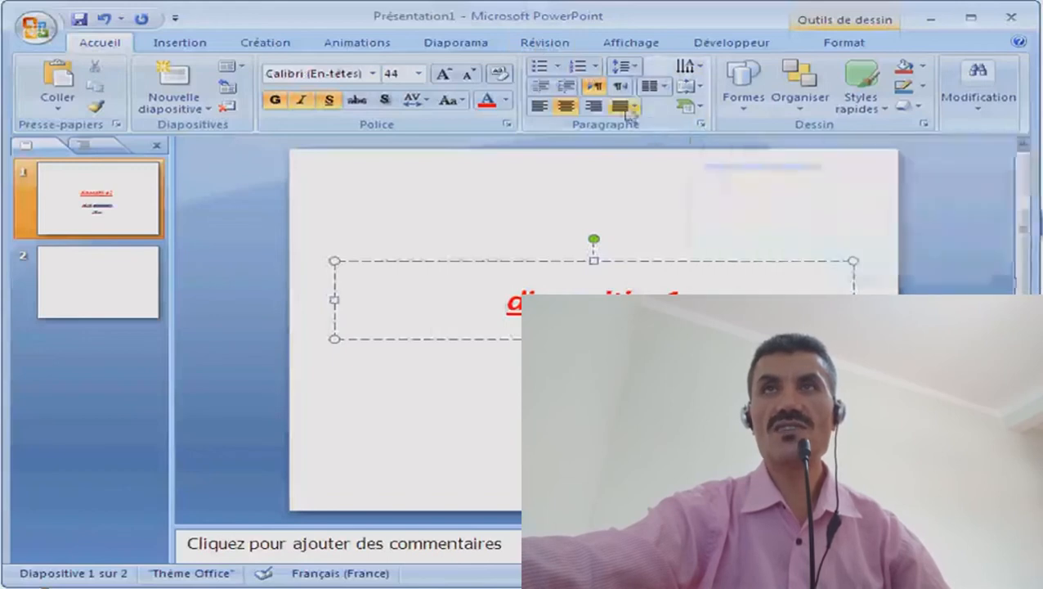
{"action": "left_click", "coordinate": [542, 67]}
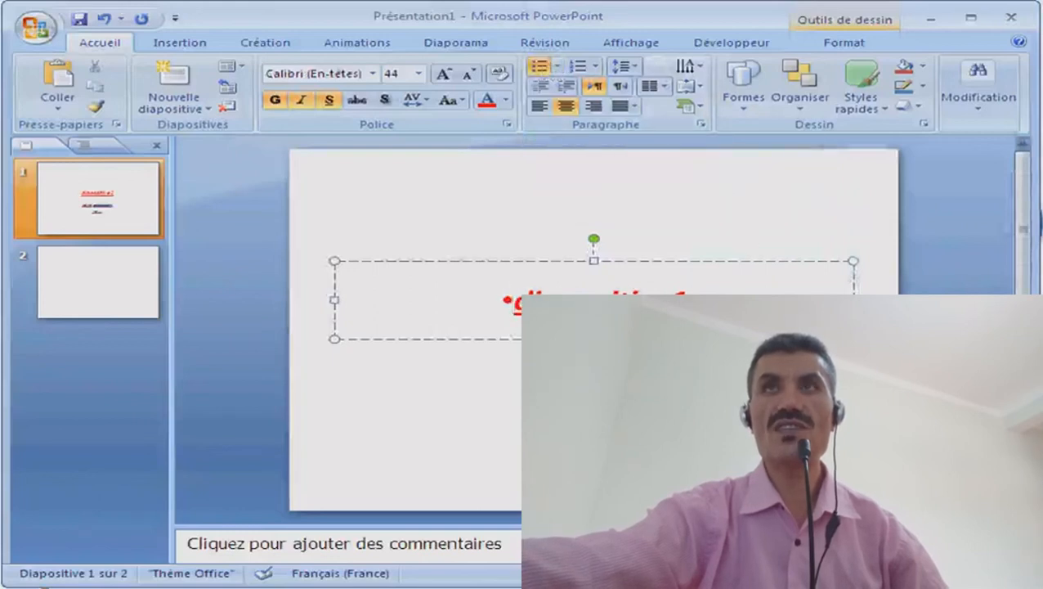
{"action": "left_click", "coordinate": [595, 71]}
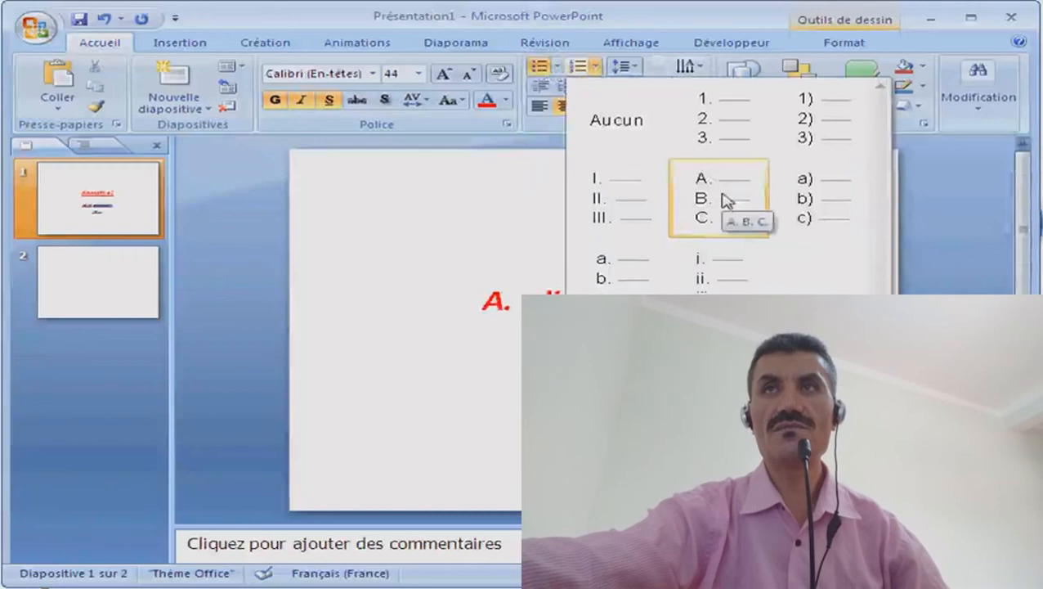
{"action": "left_click", "coordinate": [730, 133]}
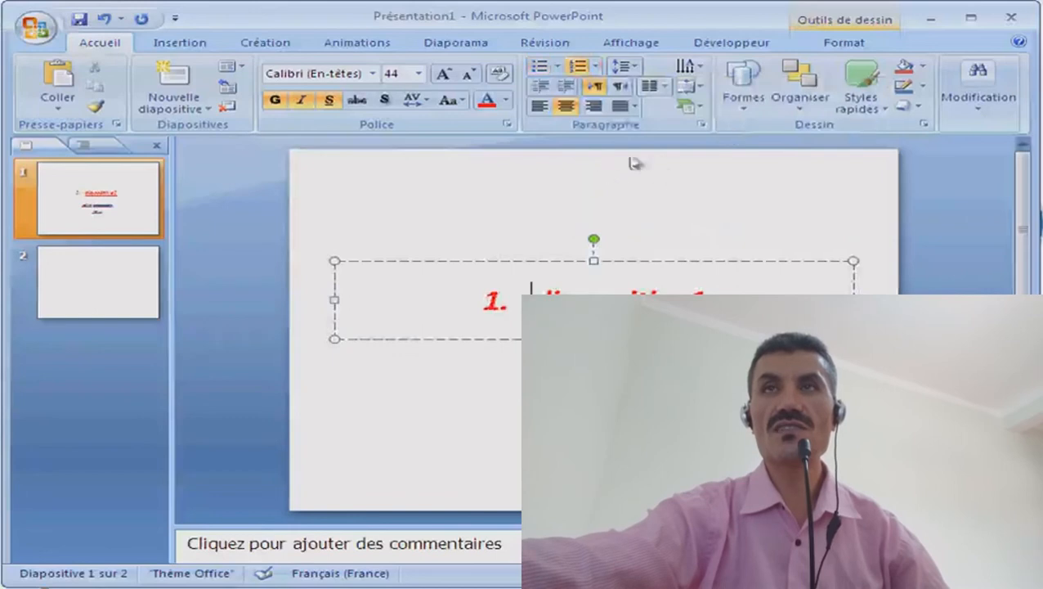
View the line spacing options for the title, and place the cursor in the subtitle text
{"action": "left_click", "coordinate": [635, 68]}
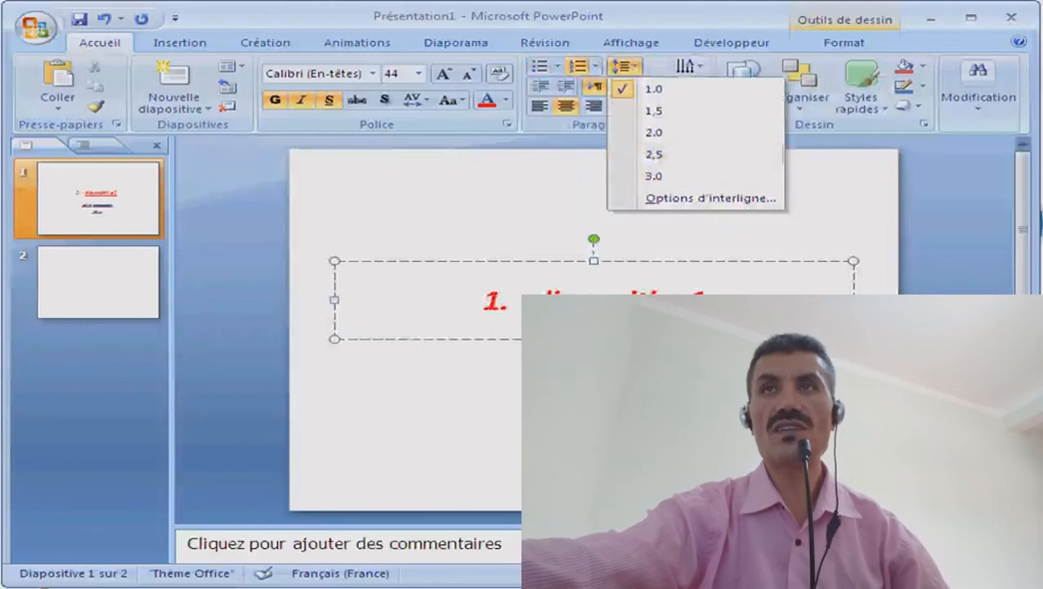
{"action": "key", "text": "Escape"}
{"action": "left_click", "coordinate": [642, 399]}
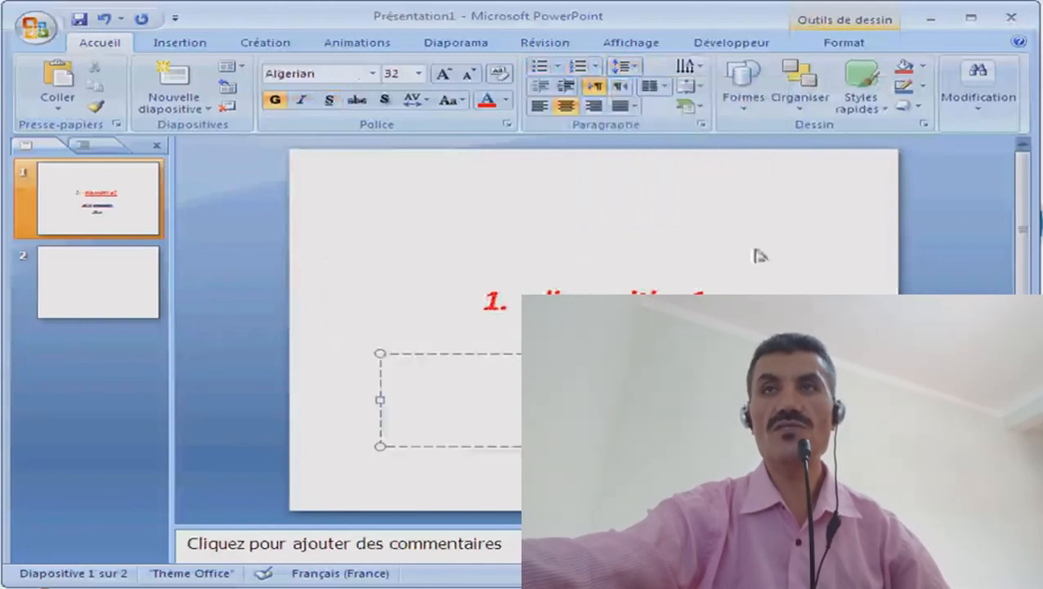